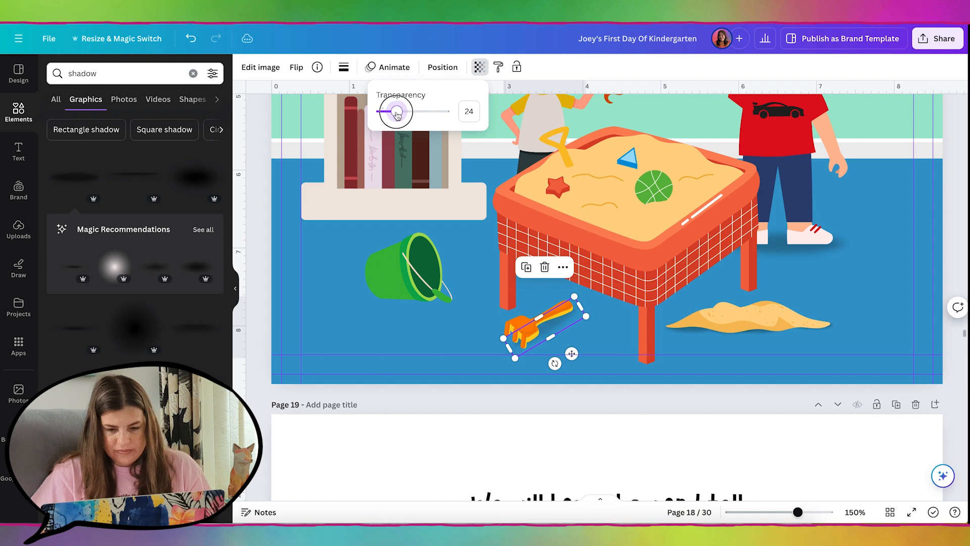
# Send the green bucket's shadow behind the bucket and resize it to fit beneath
pyautogui.click(445, 302)
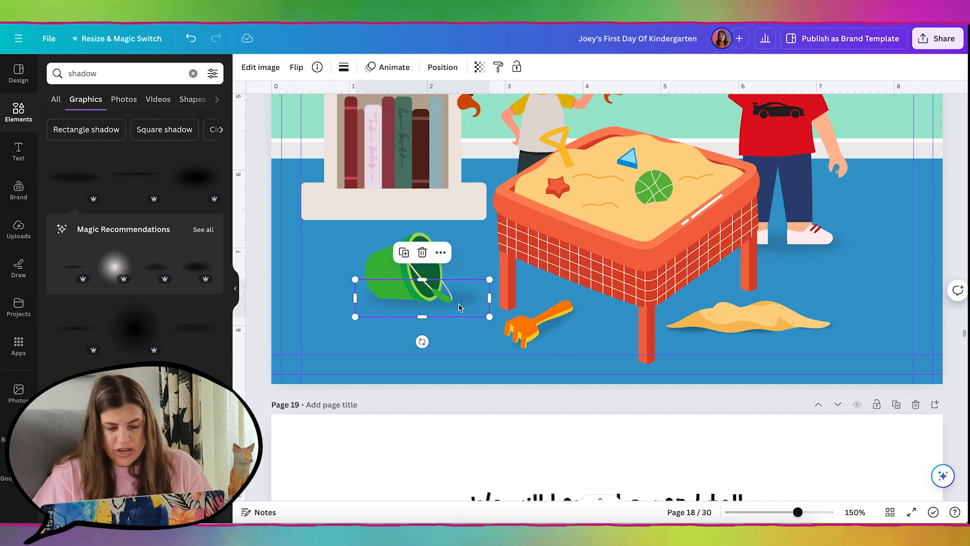
pyautogui.hotkey('ctrl', '[')
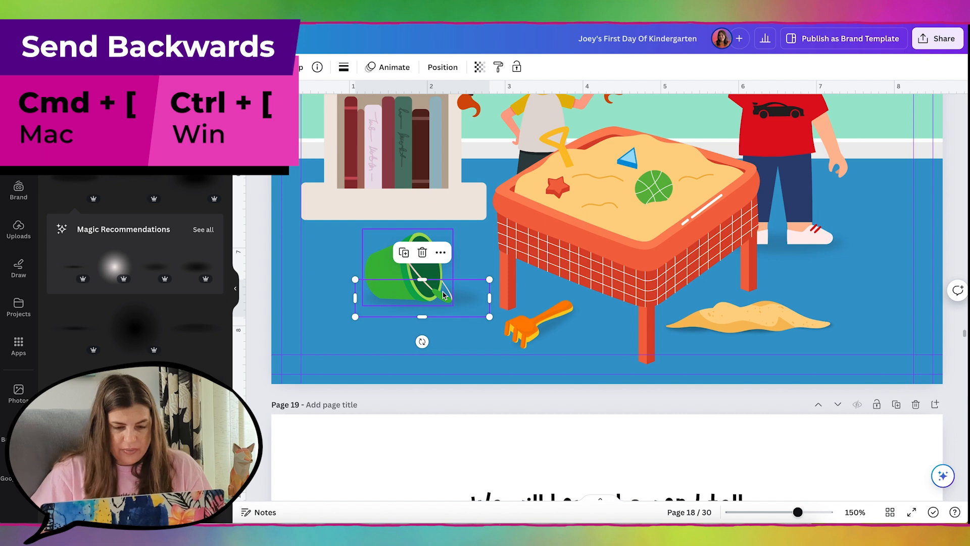
pyautogui.moveTo(489, 316); pyautogui.dragTo(505, 334)
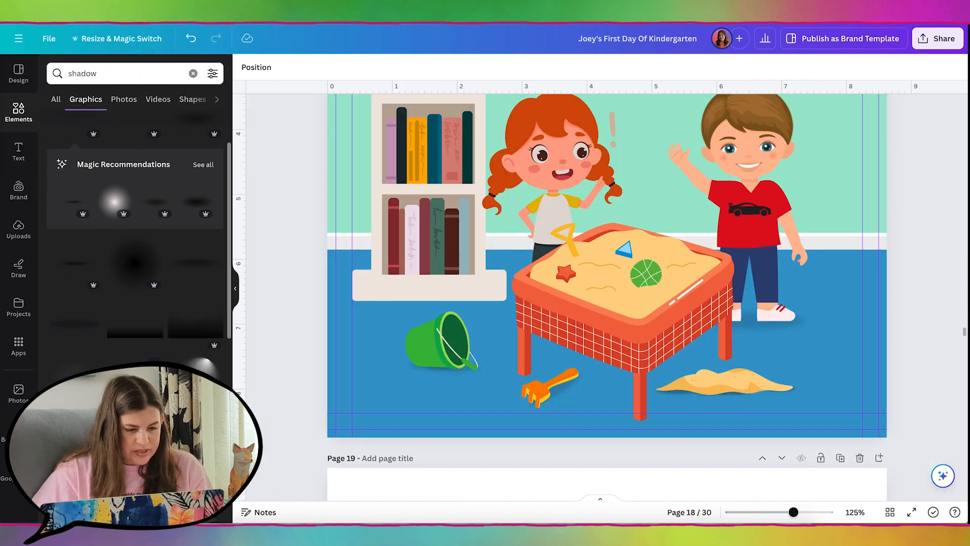
# Add a slanted, narrowed triangle shadow behind the sand table and make it much more transparent
pyautogui.scroll(2, 135, 227)
pyautogui.click(65, 73)
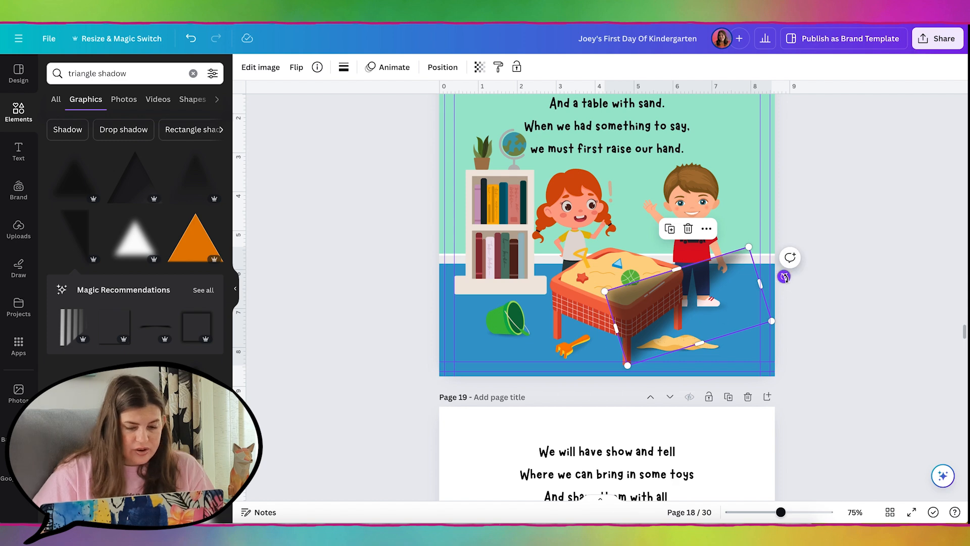
pyautogui.moveTo(784, 277); pyautogui.dragTo(808, 301)
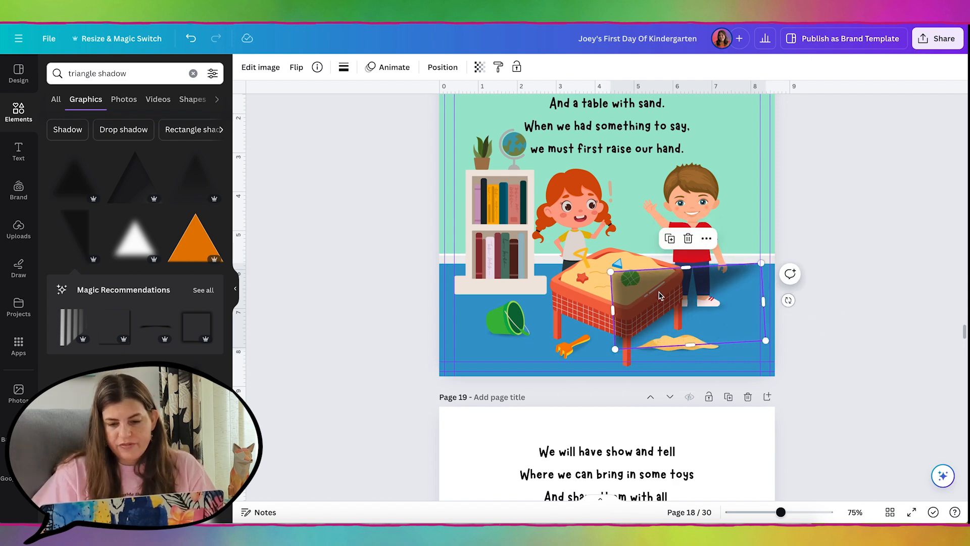
pyautogui.moveTo(659, 296); pyautogui.dragTo(667, 310)
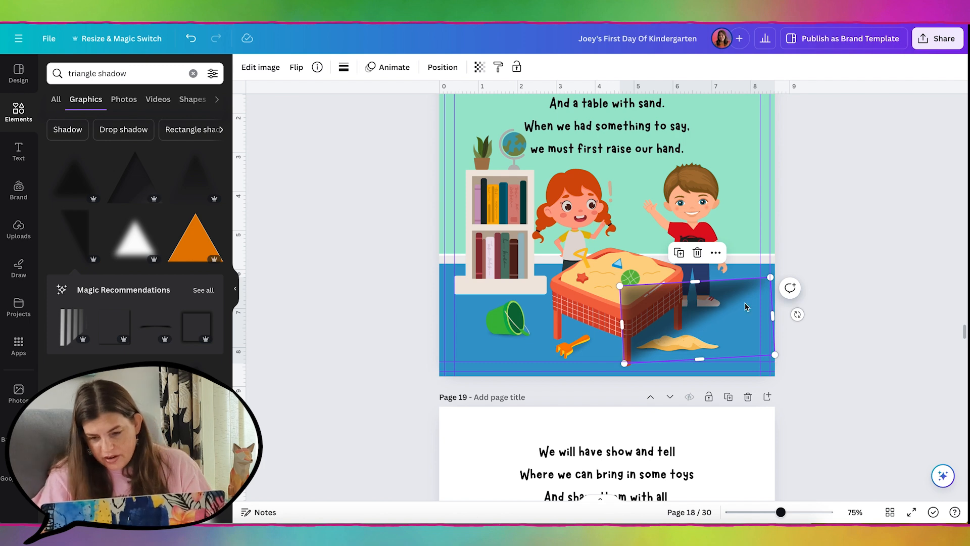
pyautogui.moveTo(771, 317); pyautogui.dragTo(682, 320)
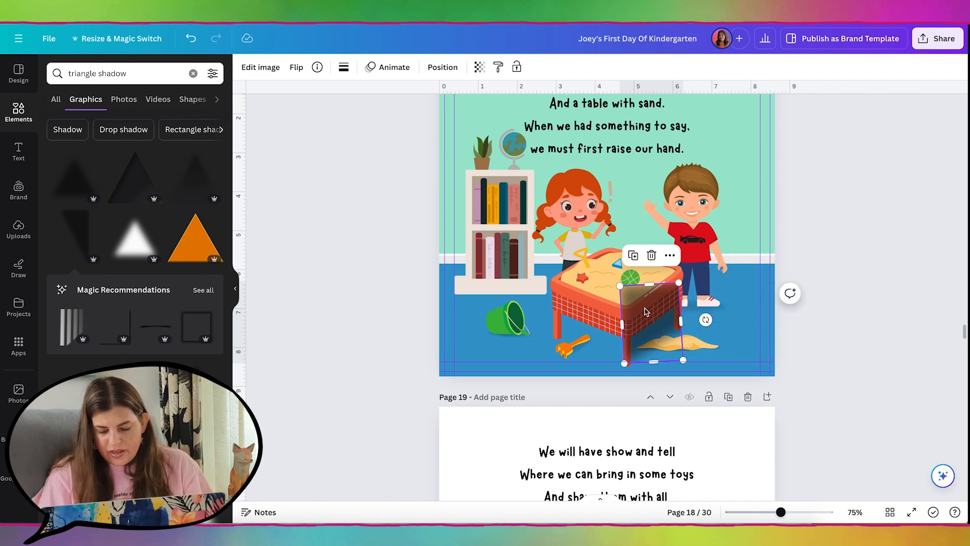
pyautogui.press('super+bracketleft')
pyautogui.press('super+bracketleft')
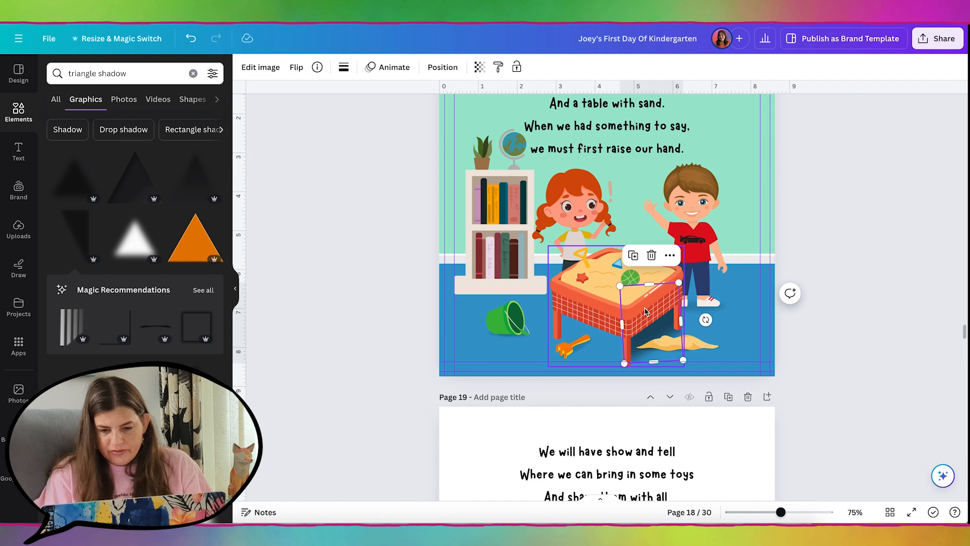
pyautogui.click(479, 66)
pyautogui.moveTo(444, 111); pyautogui.dragTo(408, 112)
# Duplicate the triangle shadow, move it to the table's front-left leg and flip it vertically
pyautogui.click(634, 256)
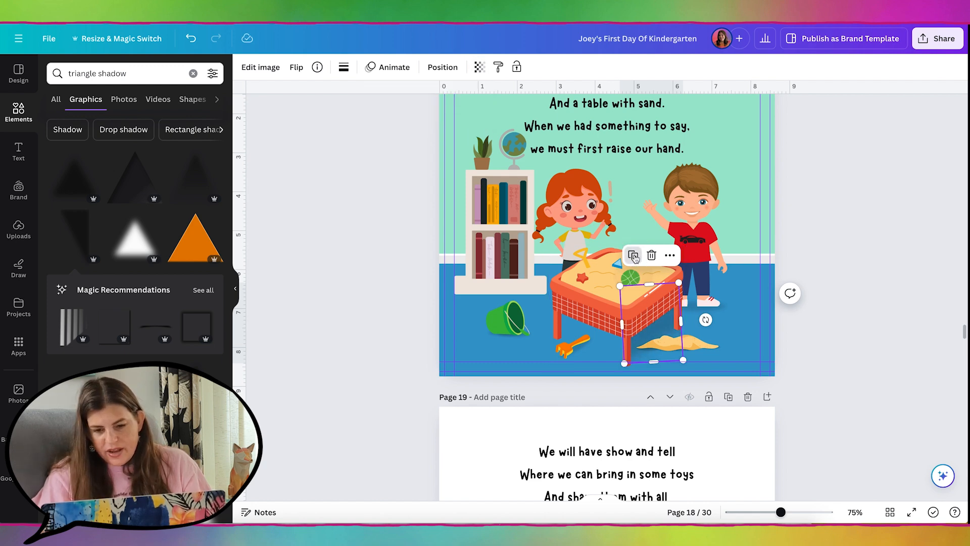
pyautogui.moveTo(654, 334); pyautogui.dragTo(580, 320)
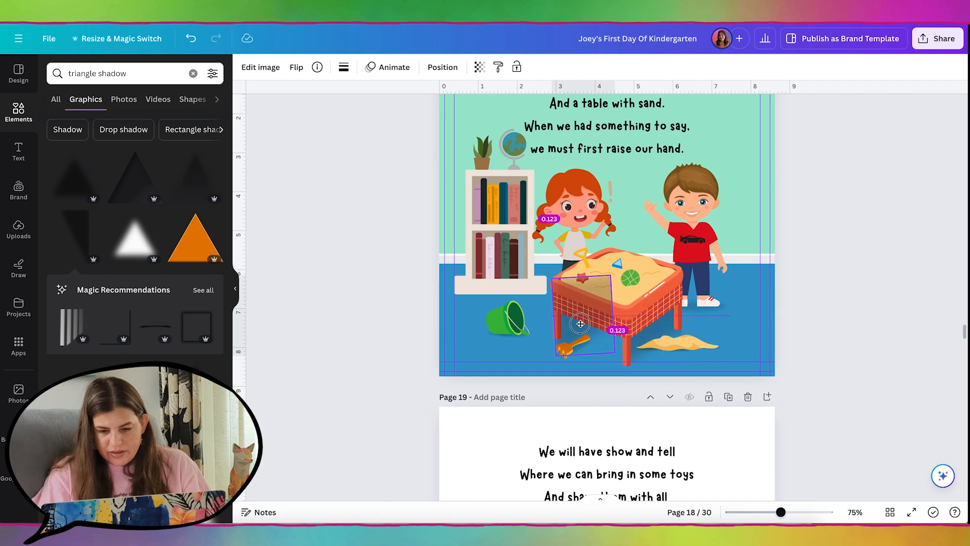
pyautogui.click(296, 67)
pyautogui.click(323, 117)
pyautogui.click(349, 372)
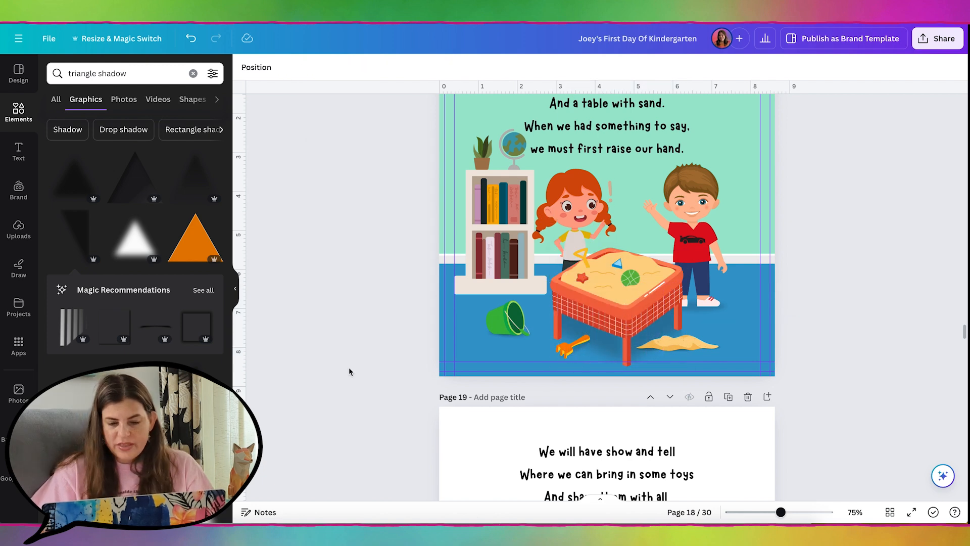
# Compare pages 18 and 19, then marquee-select page 18's mint wall and blue floor pieces
pyautogui.scroll(-5, 349, 371)
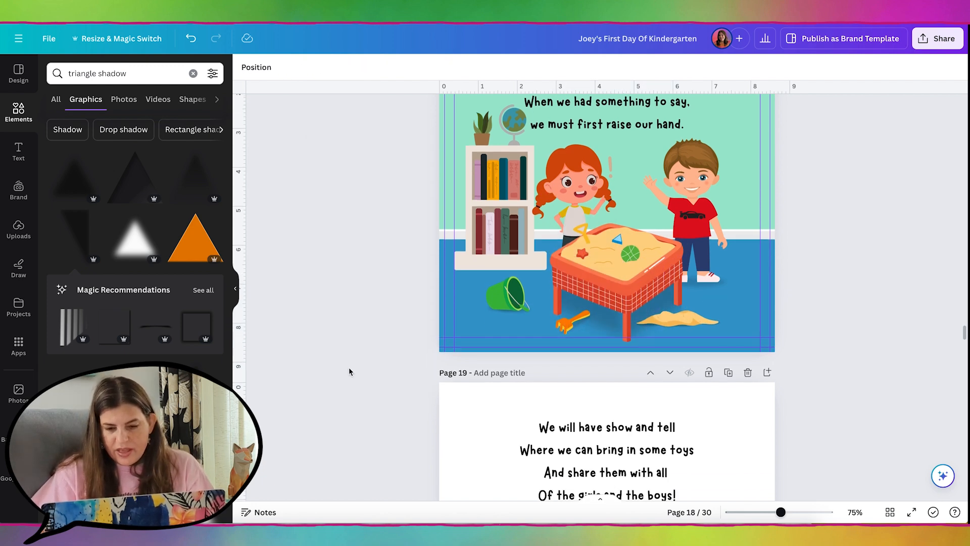
pyautogui.scroll(-1, 349, 372)
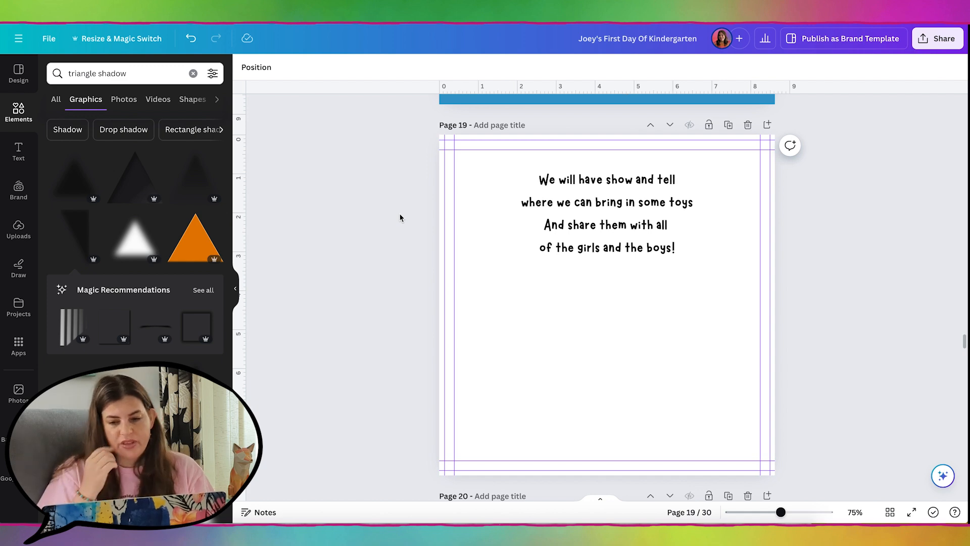
pyautogui.scroll(7, 400, 217)
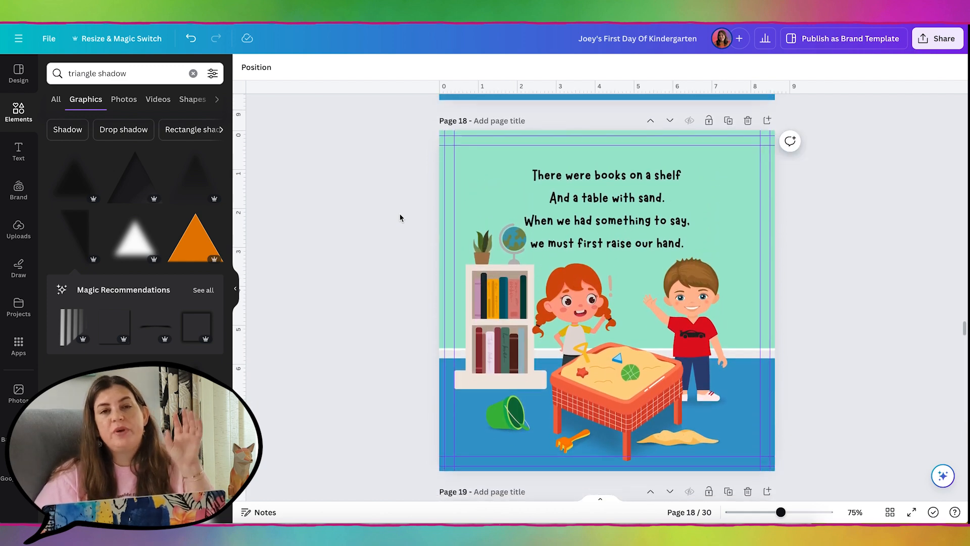
pyautogui.scroll(-1, 400, 218)
pyautogui.scroll(-2, 400, 218)
pyautogui.scroll(4, 400, 218)
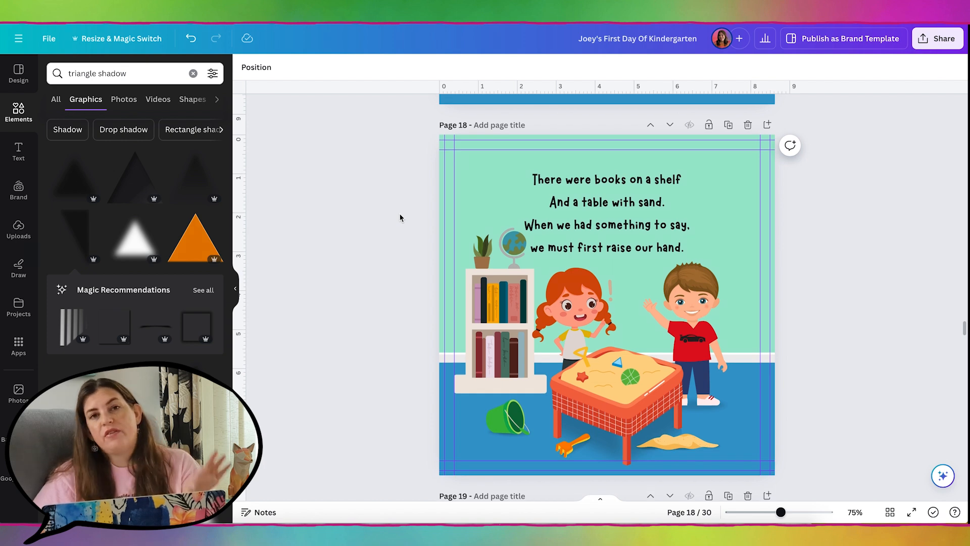
pyautogui.scroll(-7, 400, 218)
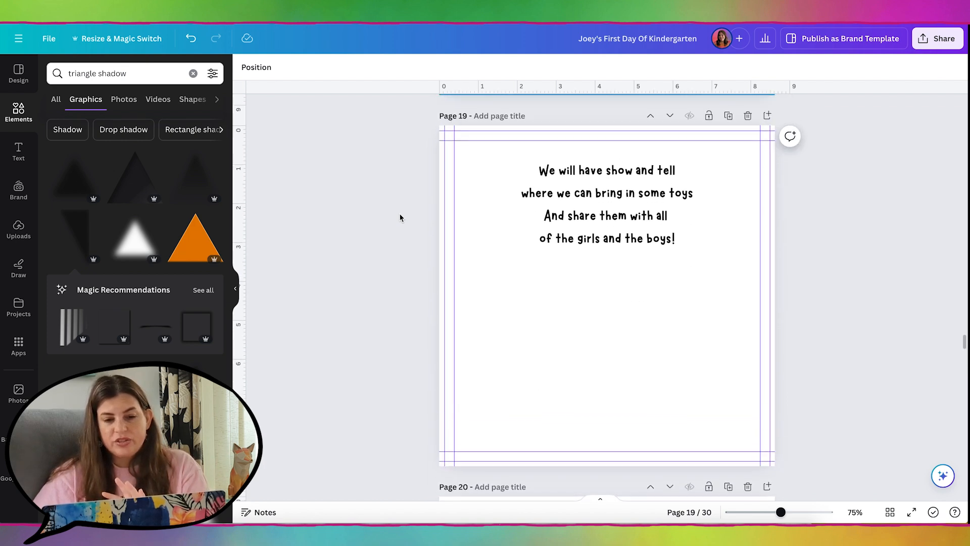
pyautogui.scroll(1, 401, 218)
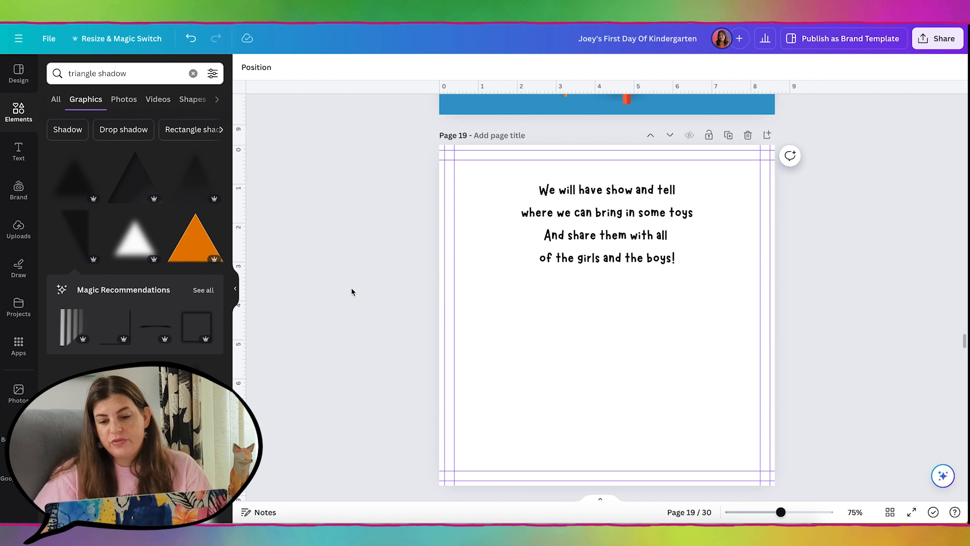
pyautogui.scroll(4, 335, 291)
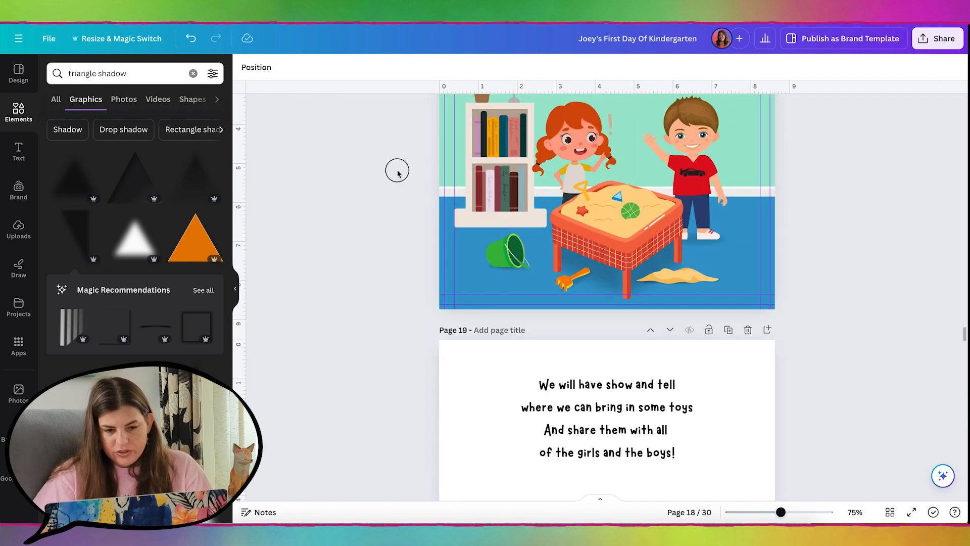
pyautogui.moveTo(397, 169); pyautogui.dragTo(444, 219)
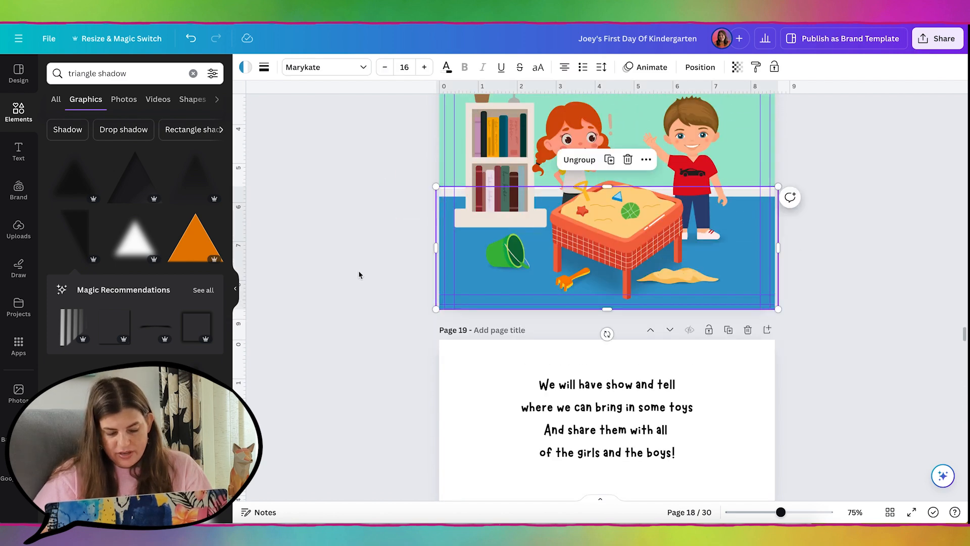
# Paste page 18's mint wall and blue floor background onto page 19
pyautogui.hotkey('ctrl', 'v')
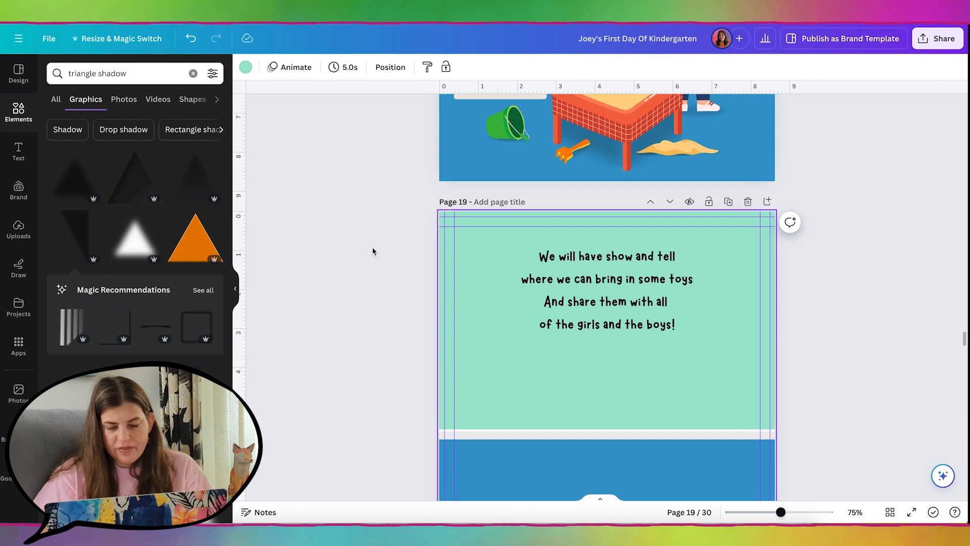
pyautogui.scroll(4, 372, 251)
pyautogui.scroll(-1, 339, 249)
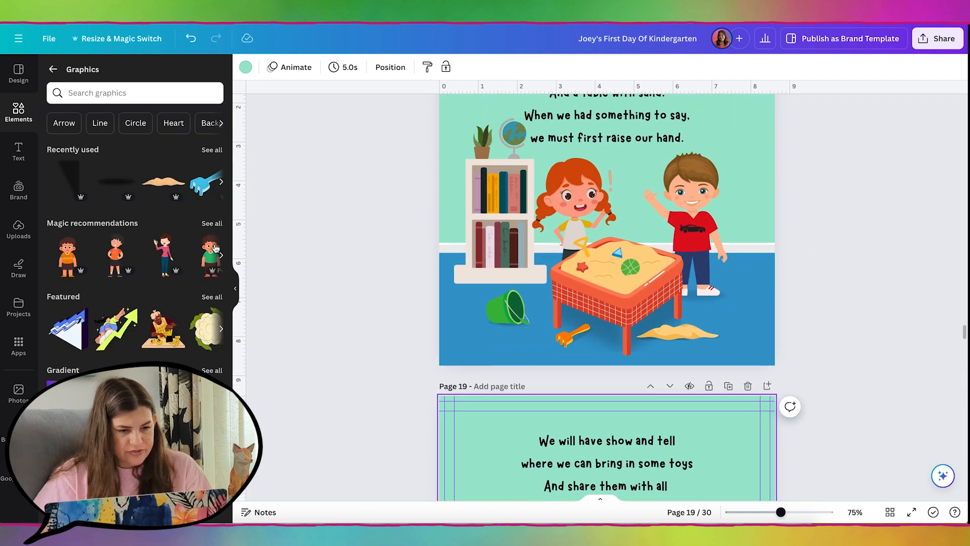
# Browse the recommended teal-shirt boy graphics in the Elements panel
pyautogui.click(208, 223)
pyautogui.scroll(-1, 156, 314)
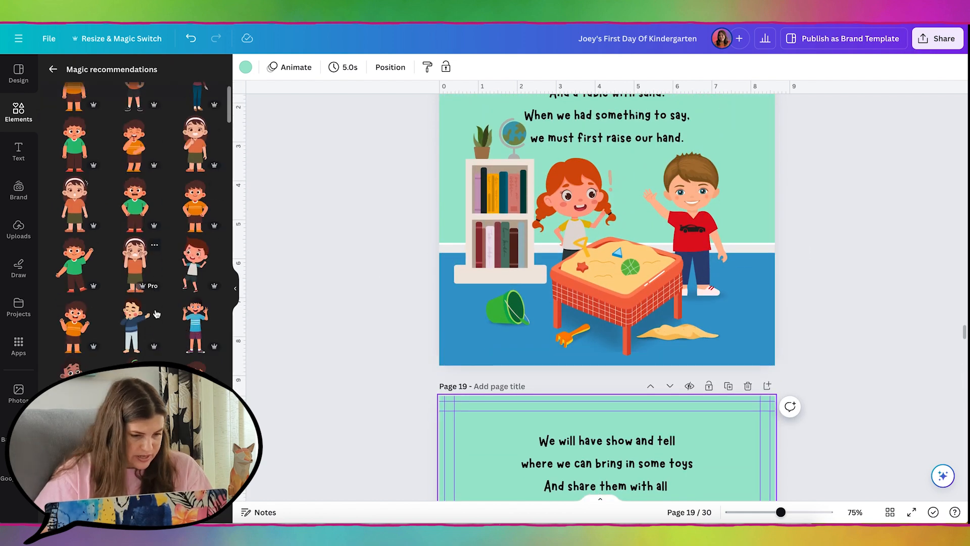
pyautogui.click(154, 280)
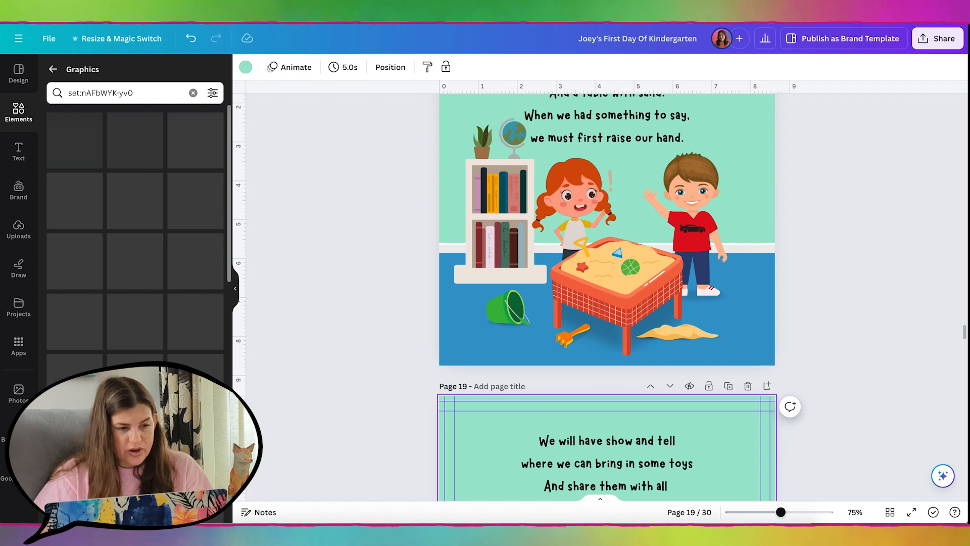
pyautogui.click(53, 70)
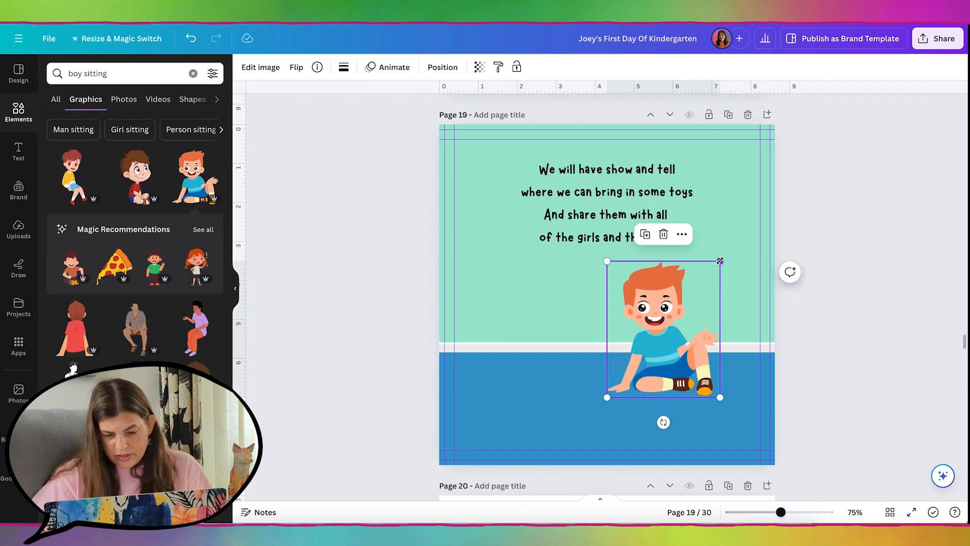
# Shrink the sitting redhead boy and move him up toward the wall line
pyautogui.moveTo(720, 260); pyautogui.dragTo(680, 311)
pyautogui.click(638, 354)
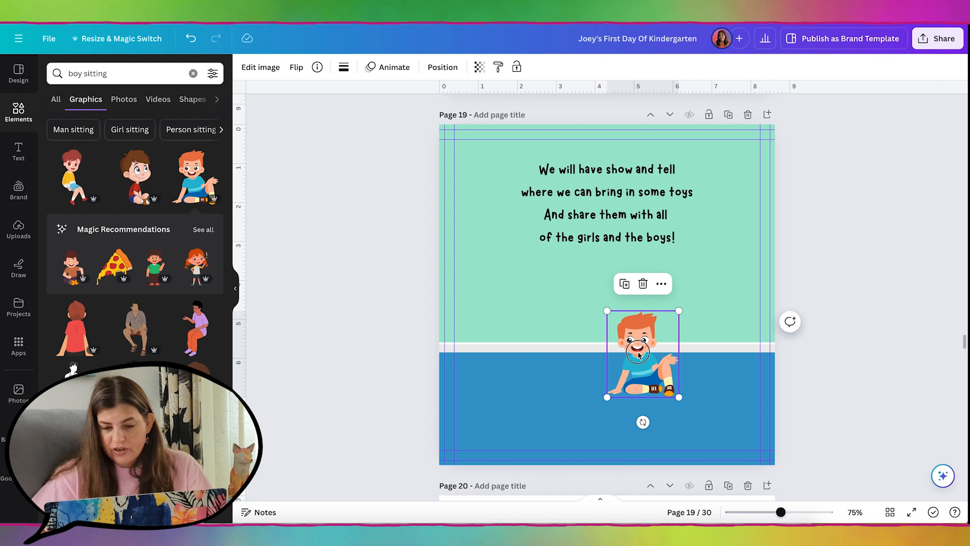
pyautogui.moveTo(638, 353); pyautogui.dragTo(666, 328)
pyautogui.click(332, 378)
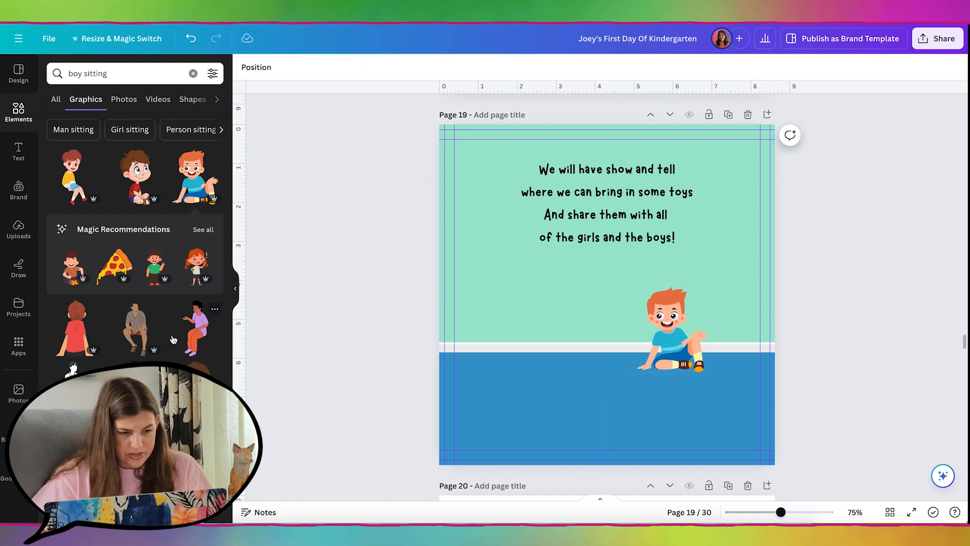
# Add the boy reading a book to page 19
pyautogui.scroll(-3, 173, 339)
pyautogui.click(134, 339)
pyautogui.scroll(-5, 131, 339)
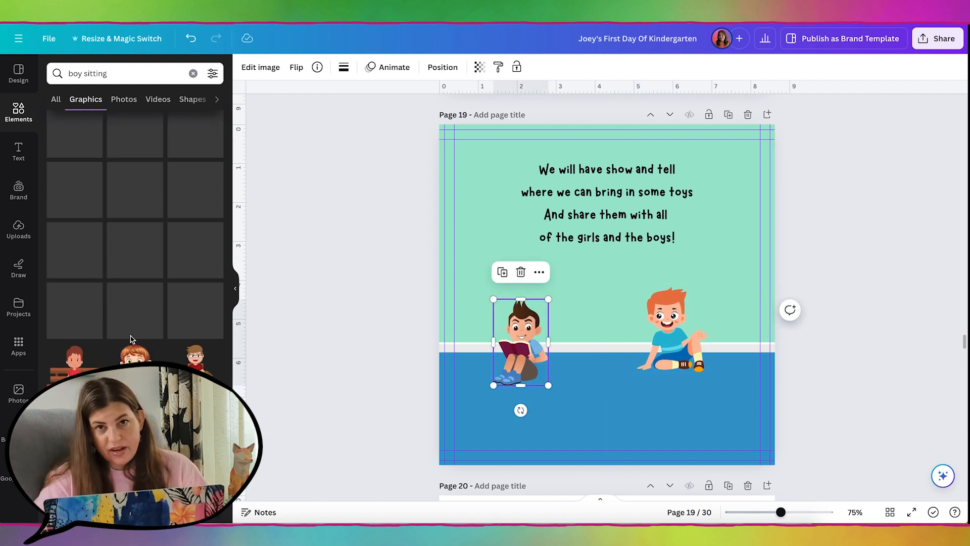
pyautogui.scroll(8, 131, 339)
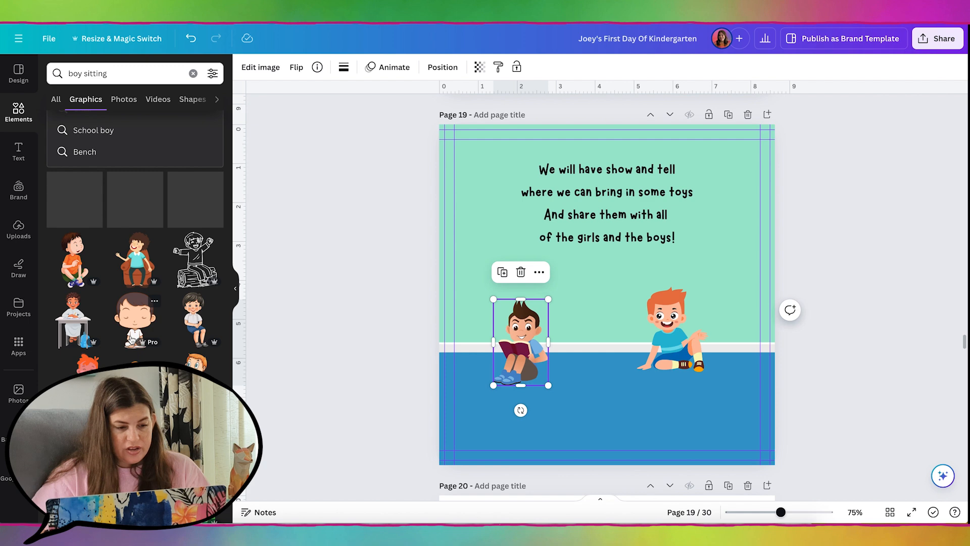
pyautogui.scroll(2, 131, 339)
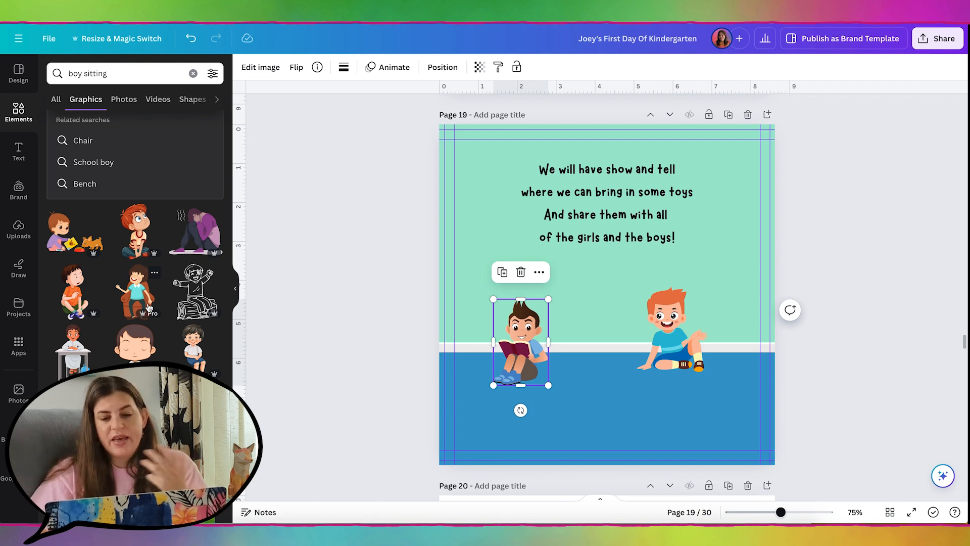
pyautogui.scroll(5, 697, 228)
# Copy the red-shirt boy from page 18 onto page 19 and spread the boys apart
pyautogui.click(698, 228)
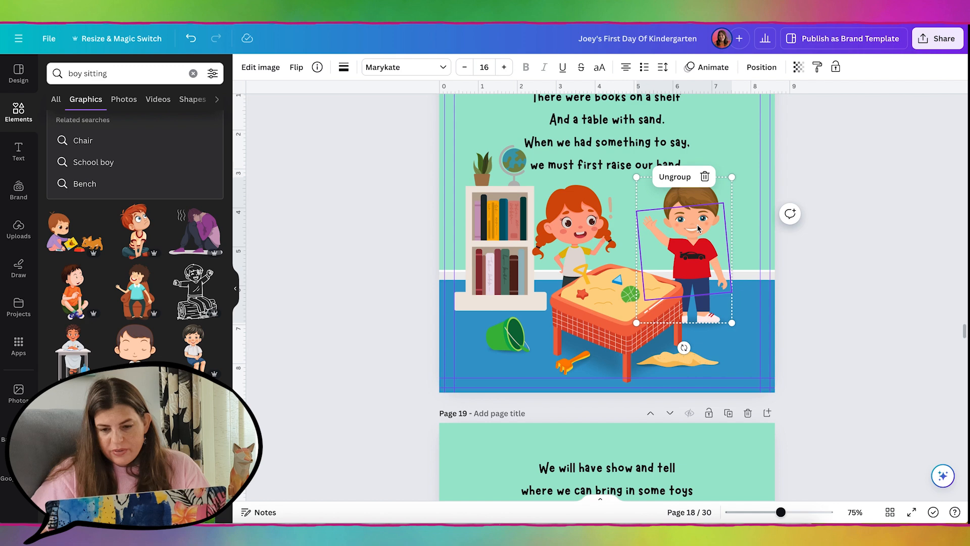
pyautogui.hotkey('ctrl', 'c')
pyautogui.scroll(-5, 698, 228)
pyautogui.hotkey('ctrl', 'v')
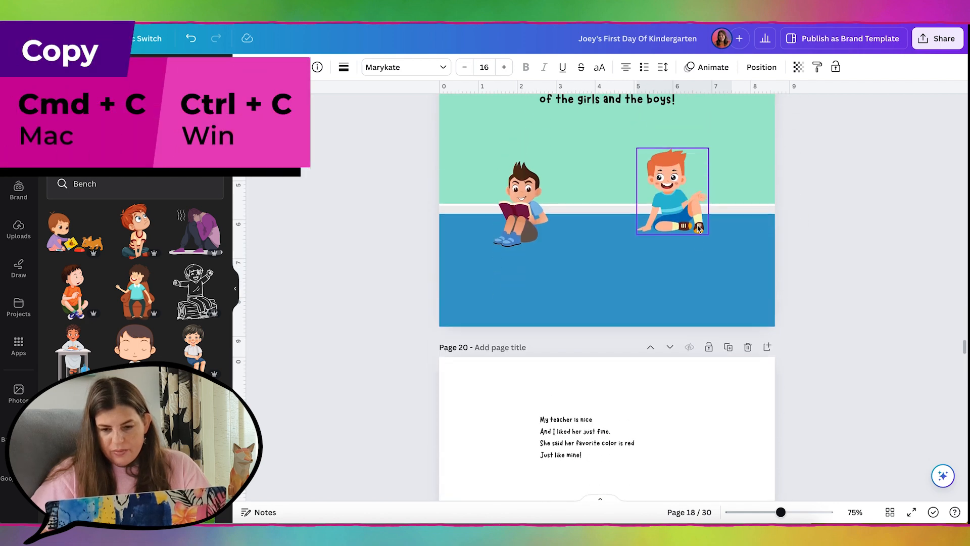
pyautogui.moveTo(646, 240); pyautogui.dragTo(558, 240)
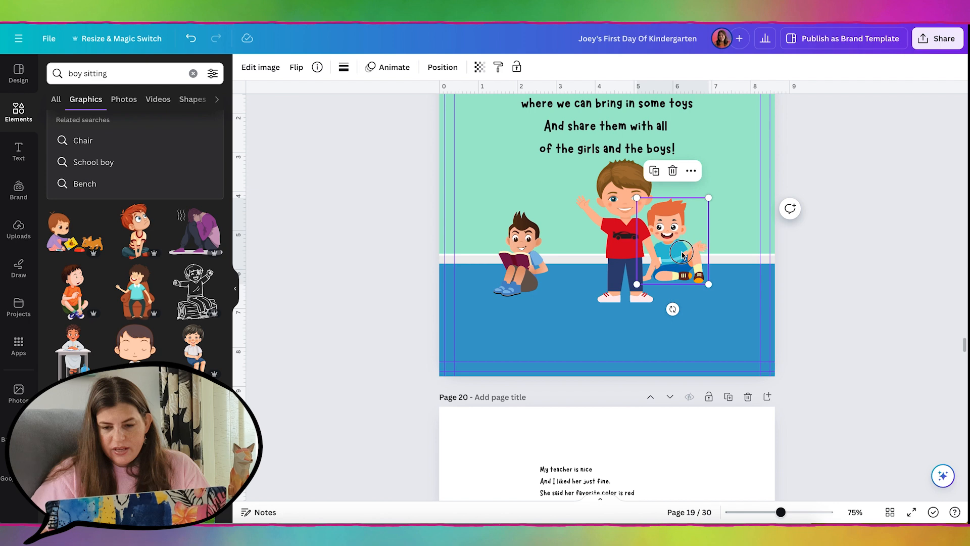
pyautogui.moveTo(692, 246); pyautogui.dragTo(536, 303)
pyautogui.moveTo(632, 237); pyautogui.dragTo(714, 237)
# Add the crying boy pose from the same character set, enlarged and shifted into place
pyautogui.click(670, 147)
pyautogui.click(196, 273)
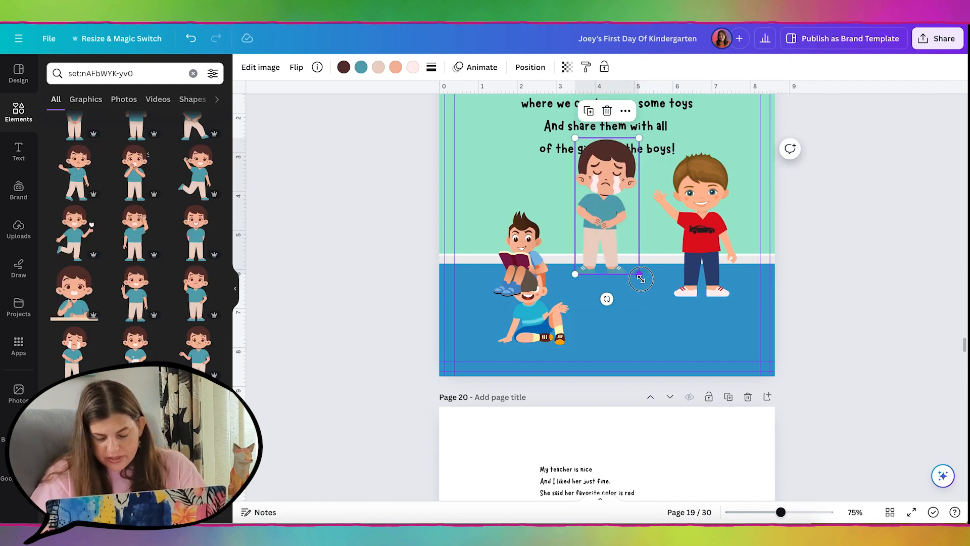
pyautogui.moveTo(639, 274); pyautogui.dragTo(655, 310)
pyautogui.moveTo(617, 227); pyautogui.dragTo(593, 252)
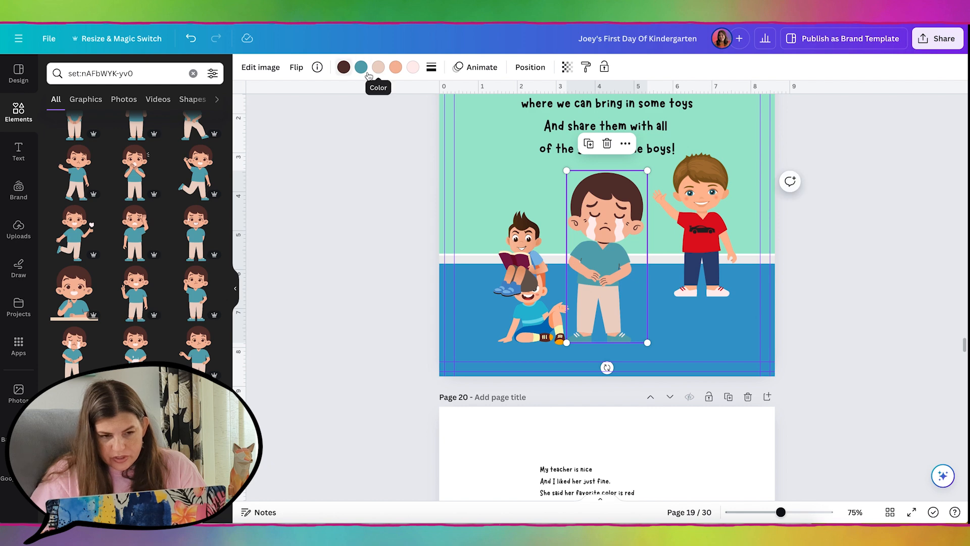
# Recolour the crying boy's shirt and crop him down to shirt and hands
pyautogui.click(396, 69)
pyautogui.doubleClick(606, 252)
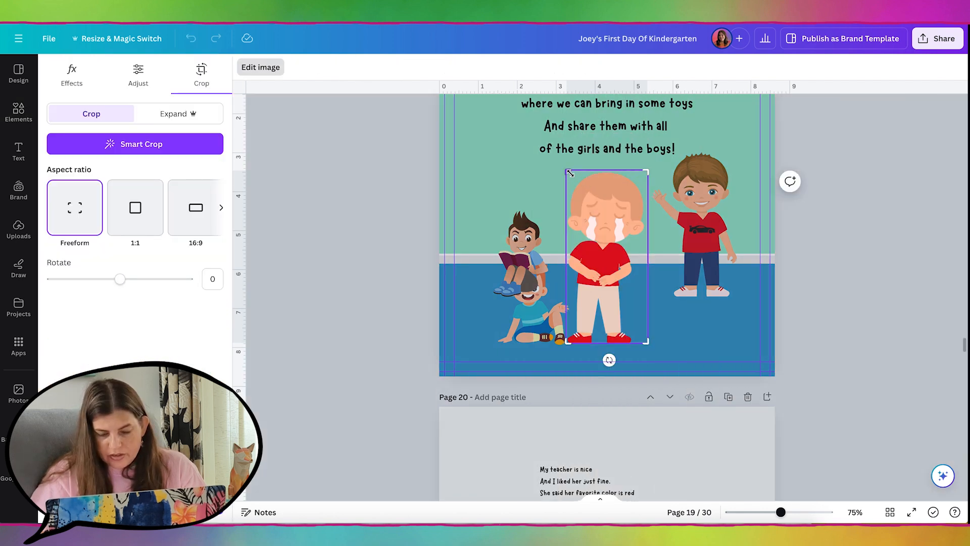
pyautogui.moveTo(566, 170); pyautogui.dragTo(545, 242)
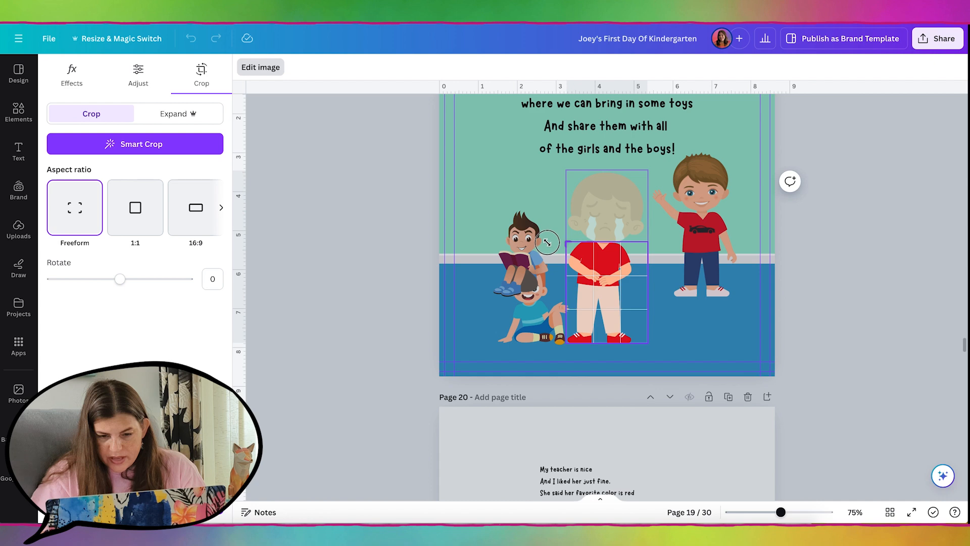
pyautogui.moveTo(566, 342); pyautogui.dragTo(559, 287)
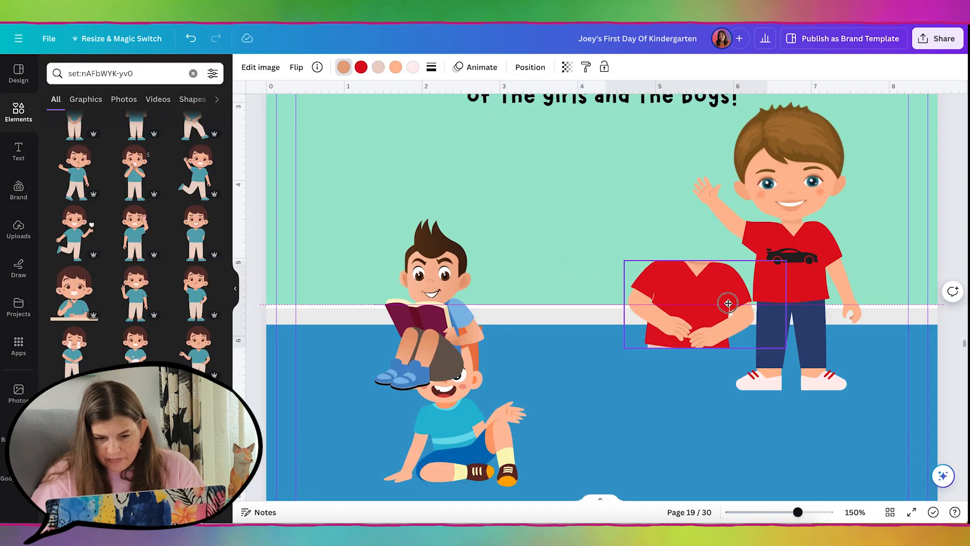
# Lay the red shirt over the right boy's waving arm and group all his pieces, including the car
pyautogui.moveTo(675, 301); pyautogui.dragTo(791, 268)
pyautogui.click(712, 207)
pyautogui.keyDown('shift'); pyautogui.click(791, 268); pyautogui.keyUp('shift')
pyautogui.click(629, 235)
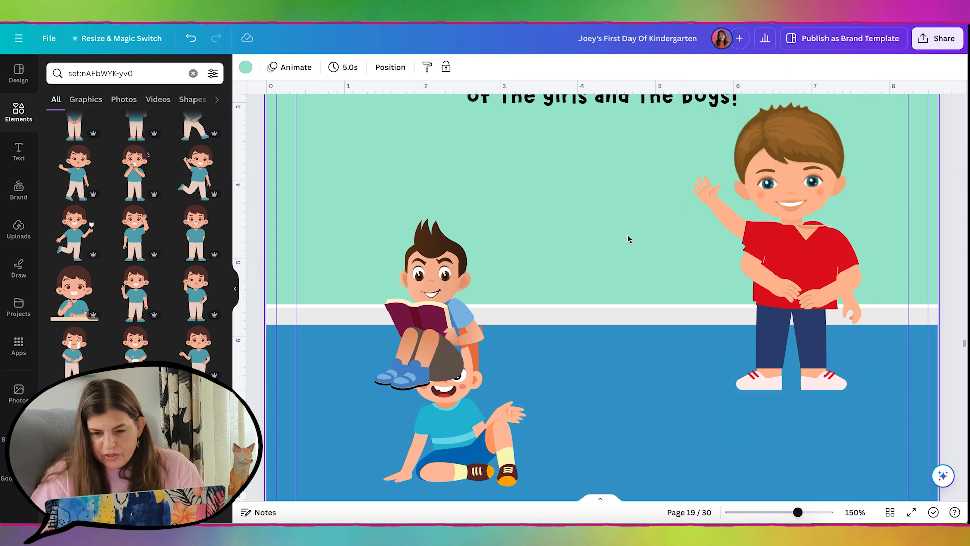
pyautogui.click(713, 207)
pyautogui.click(786, 276)
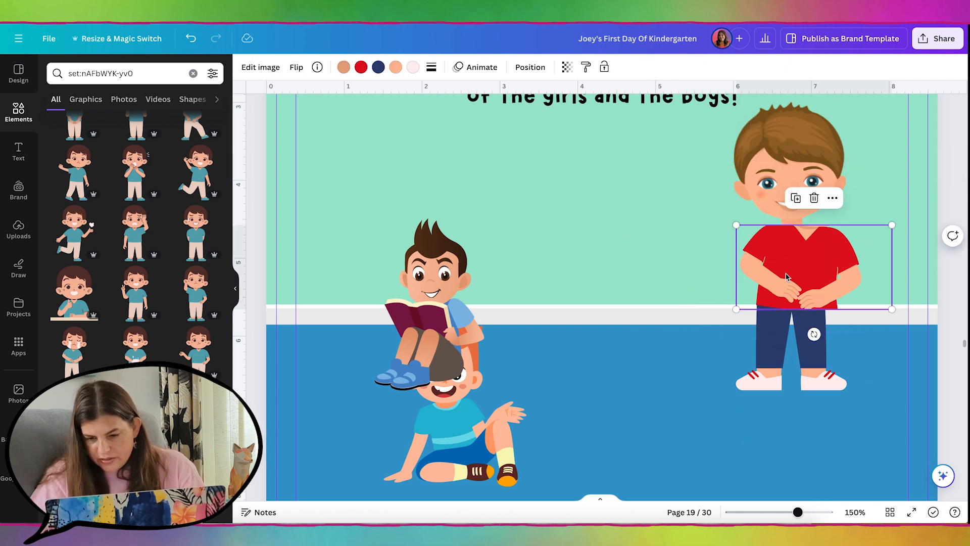
pyautogui.click(530, 67)
pyautogui.click(139, 191)
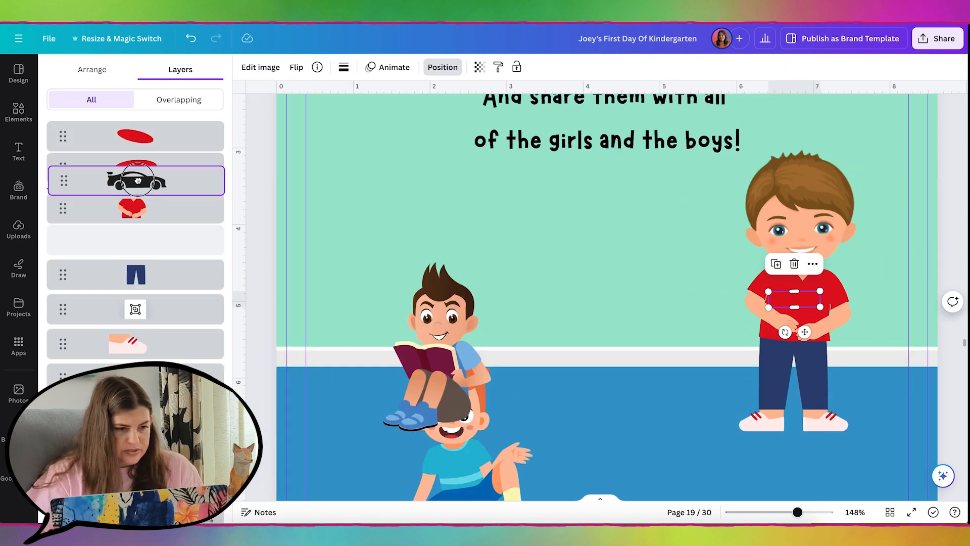
pyautogui.keyDown('shift'); pyautogui.click(138, 136); pyautogui.keyUp('shift')
pyautogui.keyDown('shift'); pyautogui.click(207, 309); pyautogui.keyUp('shift')
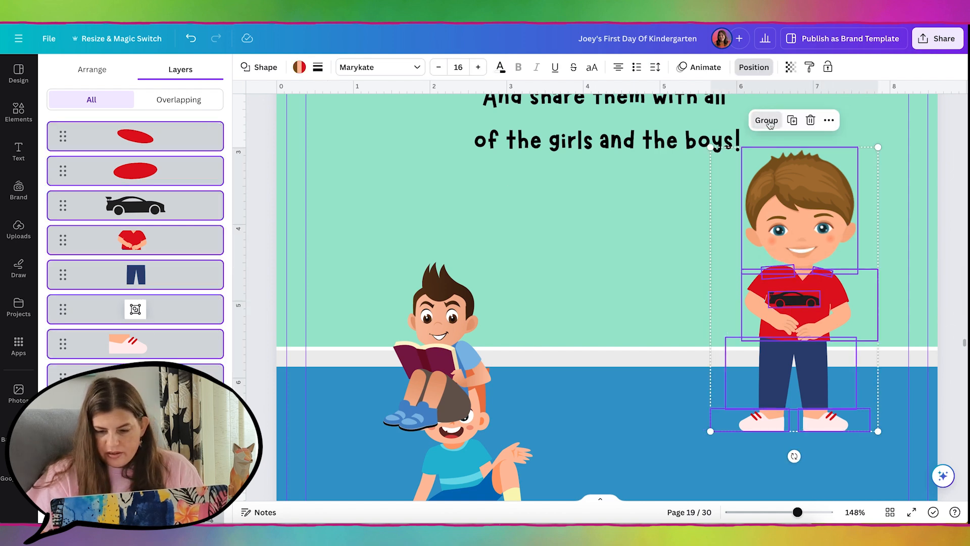
pyautogui.click(765, 120)
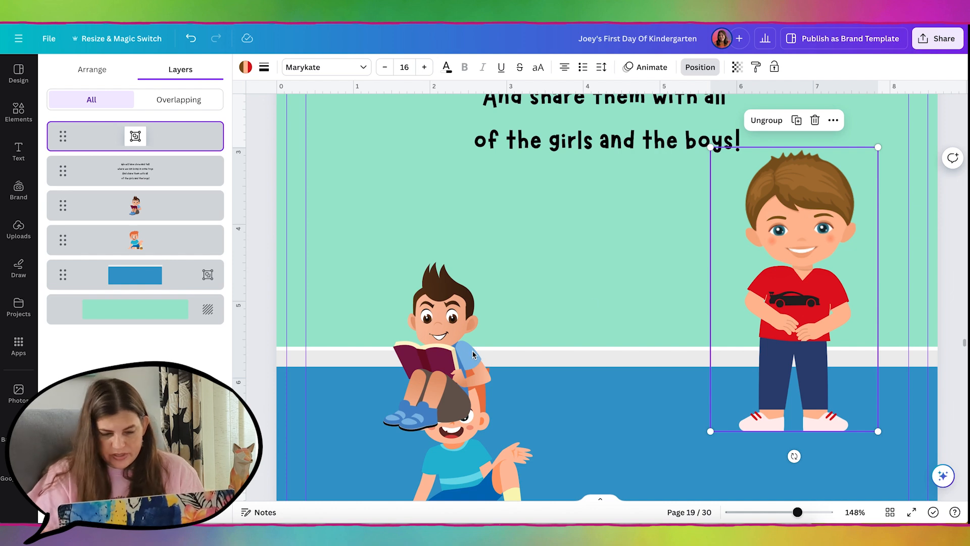
# Flip and enlarge the reading boy, placing the sitting redhead beside him
pyautogui.click(19, 111)
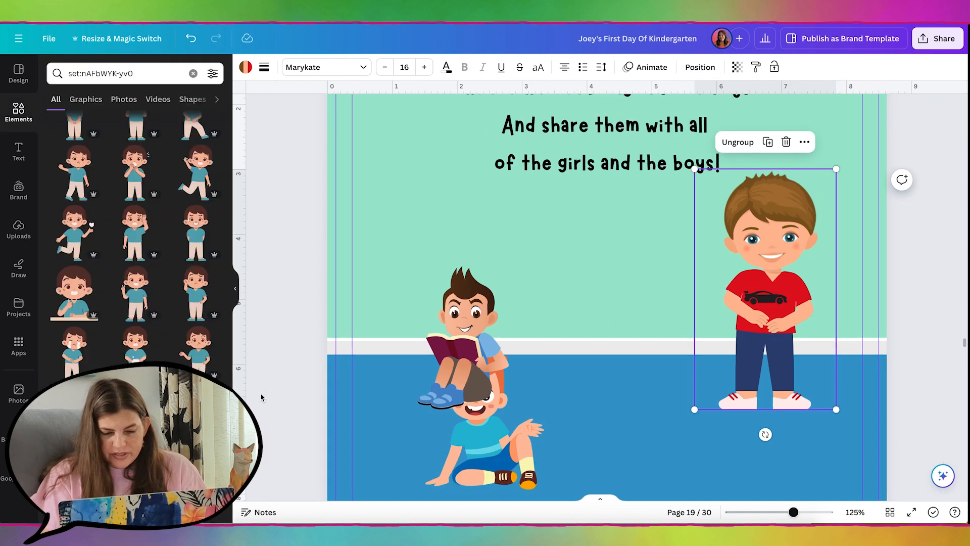
pyautogui.scroll(-2, 260, 397)
pyautogui.moveTo(547, 399); pyautogui.dragTo(627, 329)
pyautogui.click(520, 319)
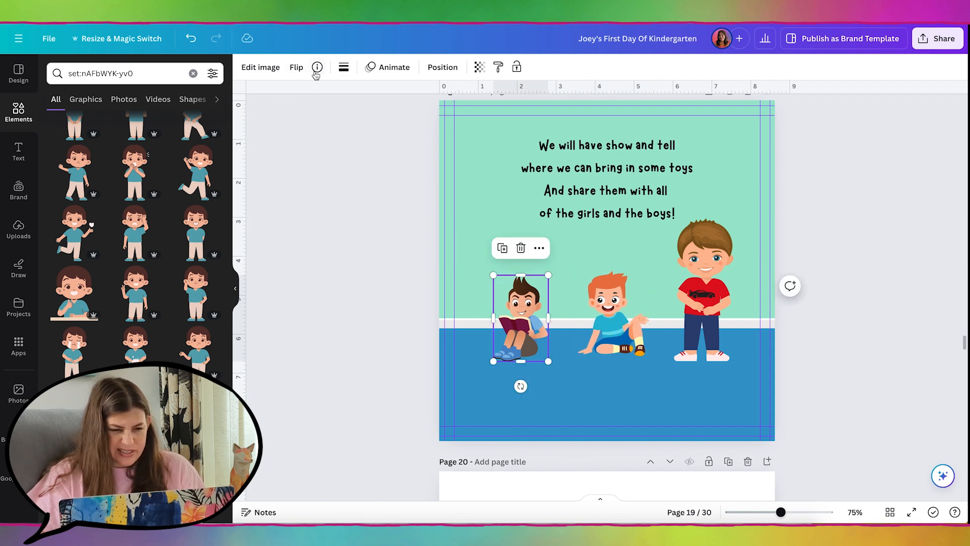
pyautogui.click(295, 68)
pyautogui.click(308, 93)
pyautogui.moveTo(520, 318); pyautogui.dragTo(510, 339)
pyautogui.click(610, 329)
pyautogui.moveTo(610, 329); pyautogui.dragTo(575, 329)
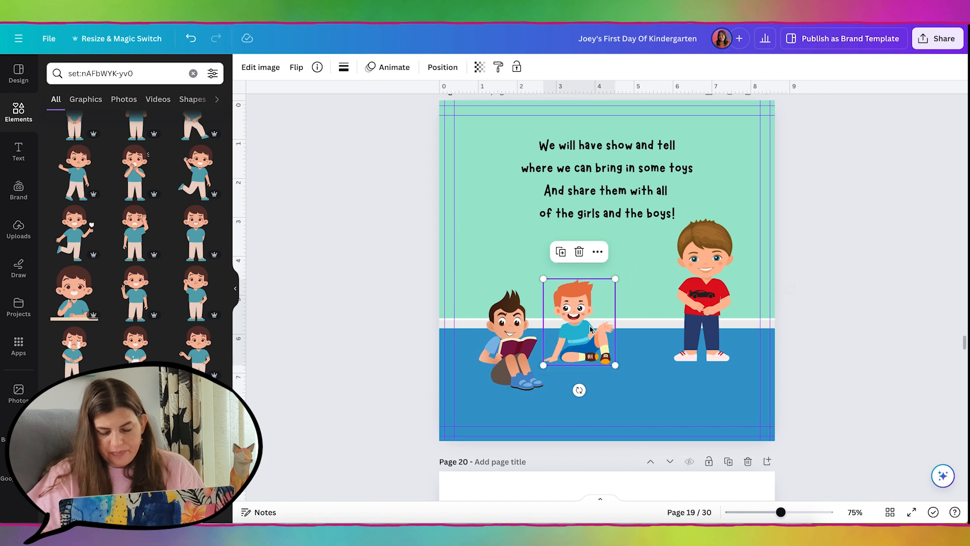
# Search the elements library for 'rug'
pyautogui.click(193, 73)
pyautogui.write('rug')
pyautogui.press('Return')
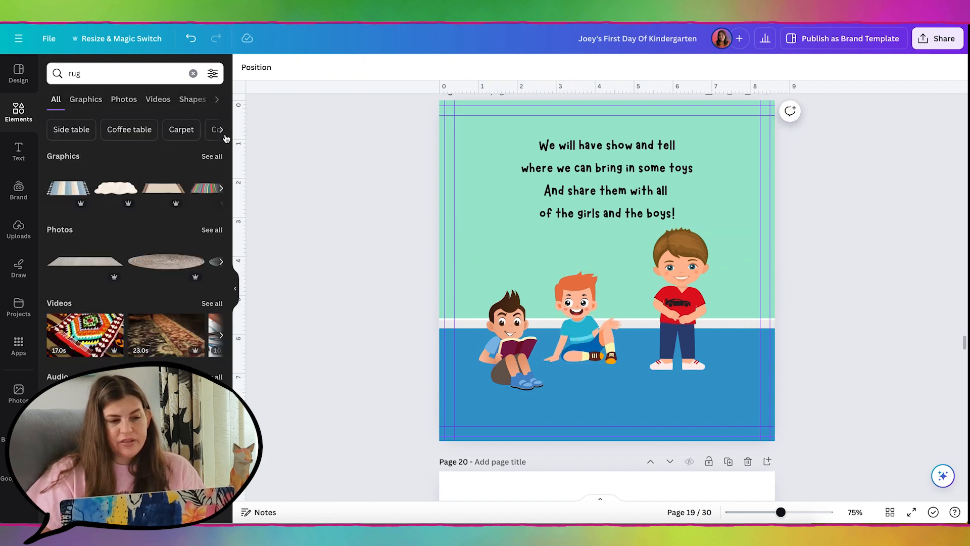
# Place the orange-haired sitting girl and two sitting boys on the rug
pyautogui.click(213, 156)
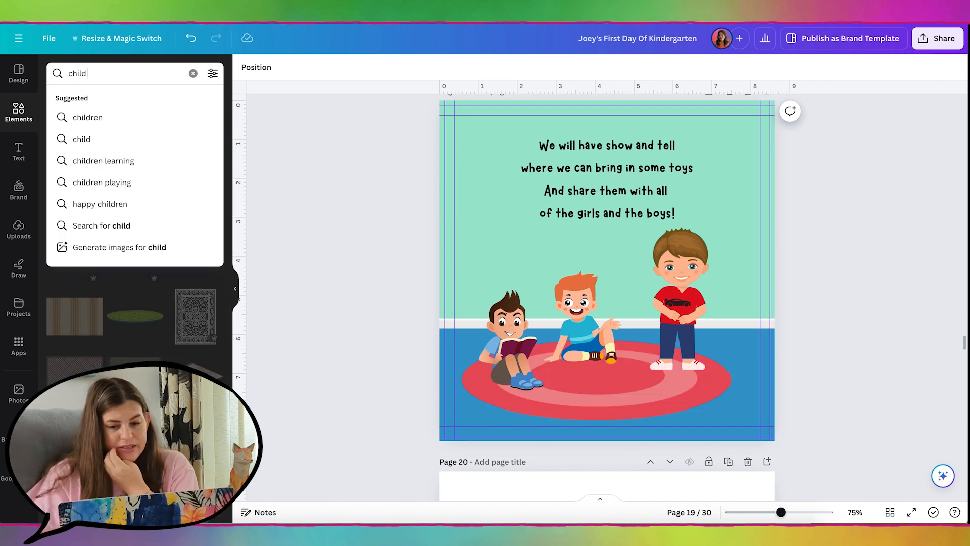
pyautogui.write('sitting')
pyautogui.press('Return')
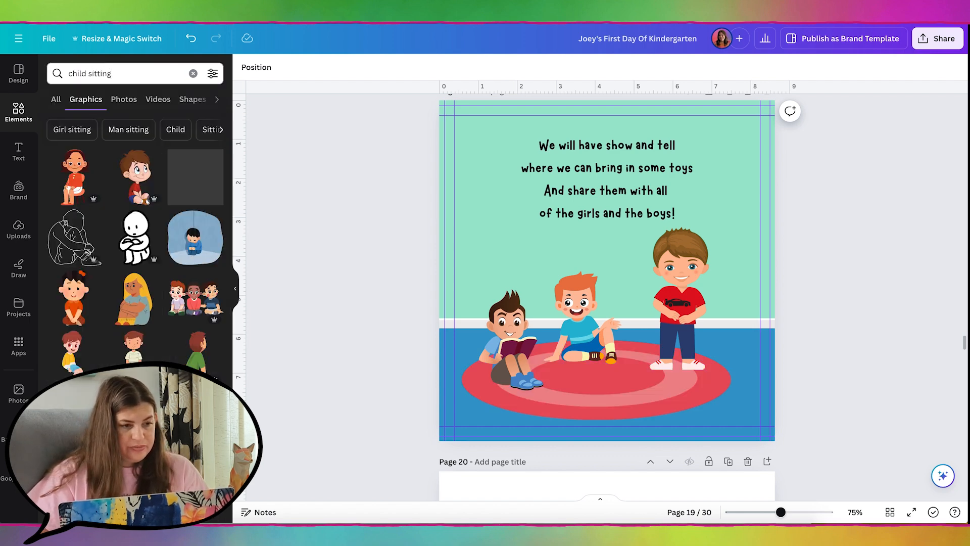
pyautogui.moveTo(73, 303); pyautogui.dragTo(571, 326)
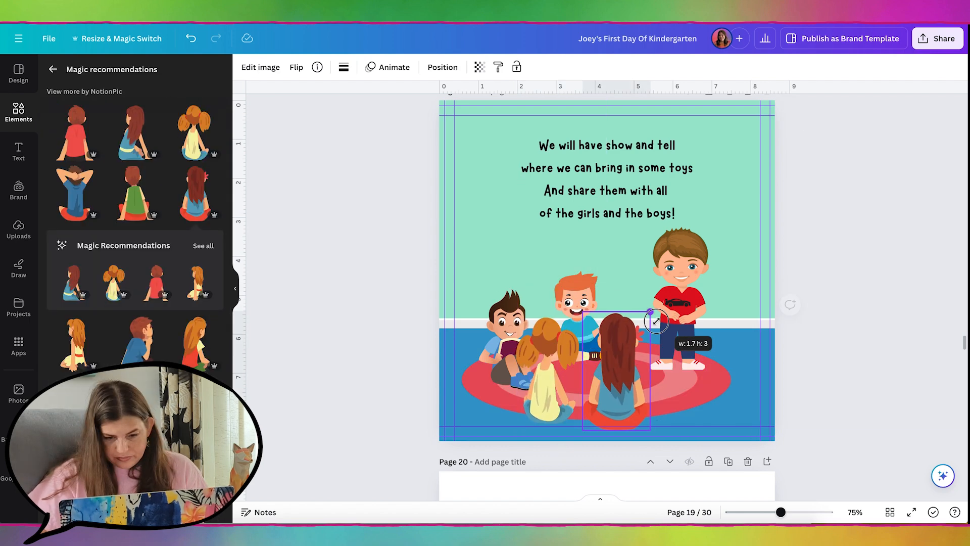
pyautogui.moveTo(682, 330); pyautogui.dragTo(683, 339)
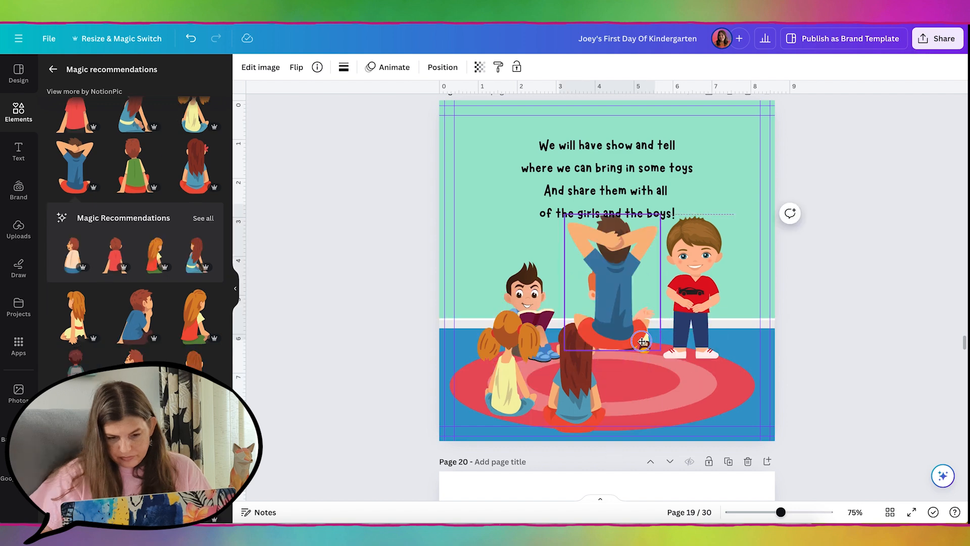
pyautogui.moveTo(642, 342); pyautogui.dragTo(682, 414)
# Recolour the rug with a yellow outer ring and an #FF8950 orange inner ring
pyautogui.click(735, 387)
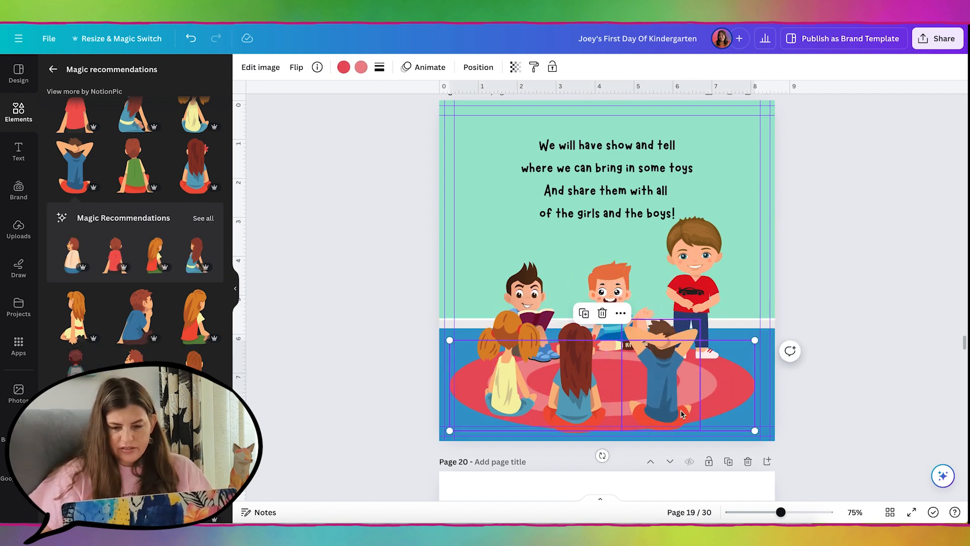
pyautogui.click(343, 68)
pyautogui.click(58, 133)
pyautogui.click(73, 227)
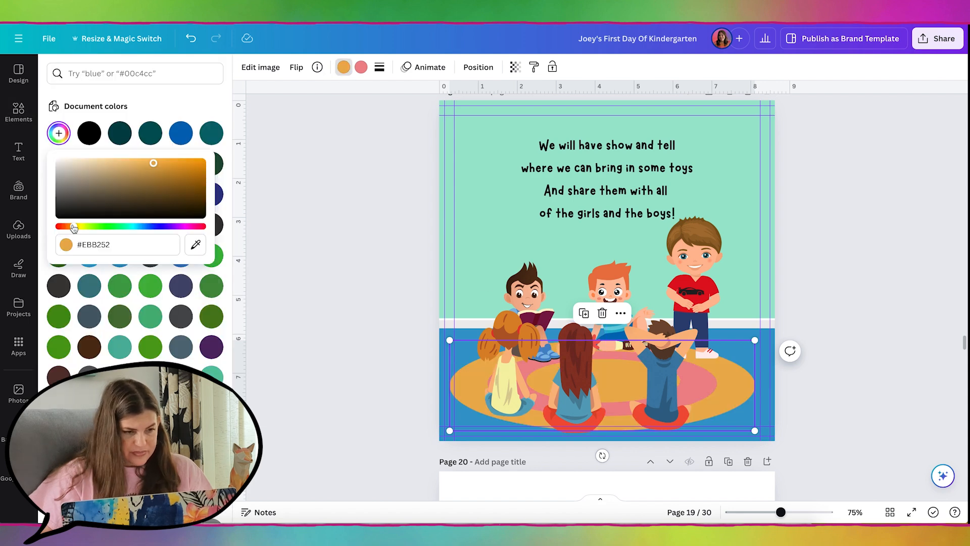
pyautogui.moveTo(73, 227); pyautogui.dragTo(67, 226)
pyautogui.click(159, 160)
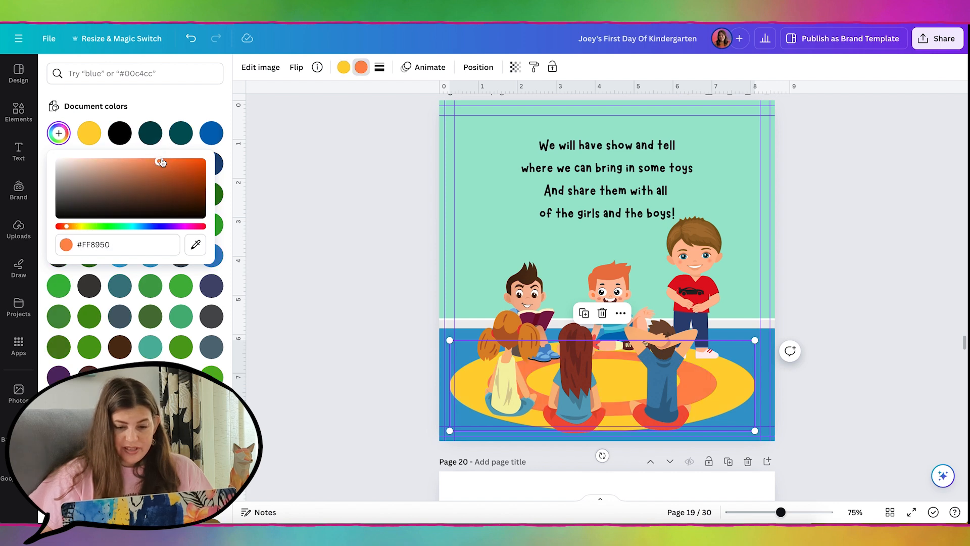
pyautogui.press('Escape')
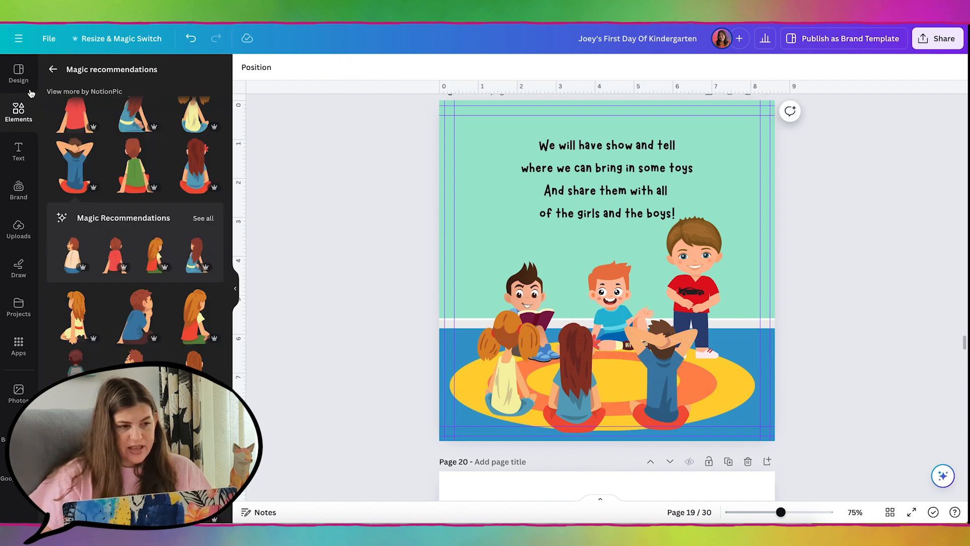
# Add a winged dinosaur from a 'dinosaur' search for the standing boy
pyautogui.click(23, 114)
pyautogui.click(126, 73)
pyautogui.write('d')
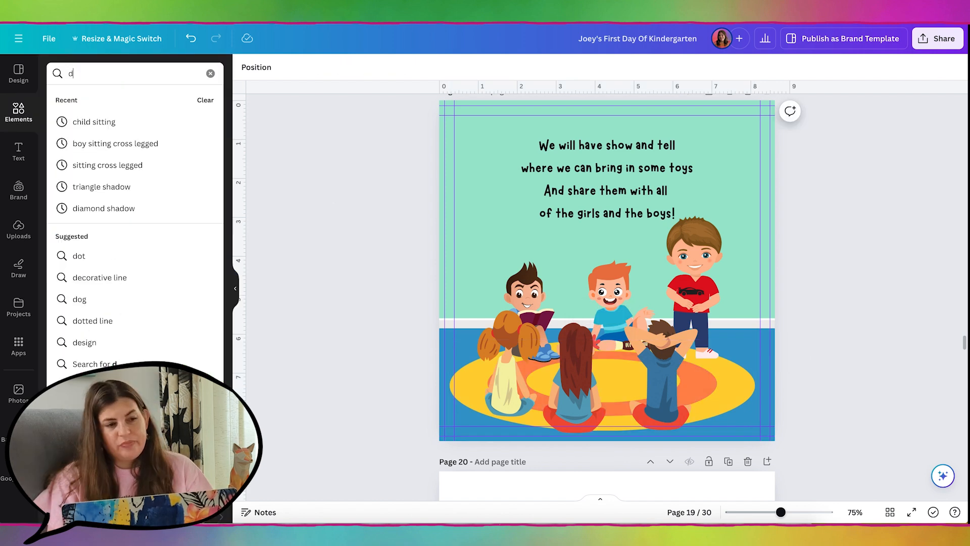
pyautogui.write('inosaur')
pyautogui.press('Return')
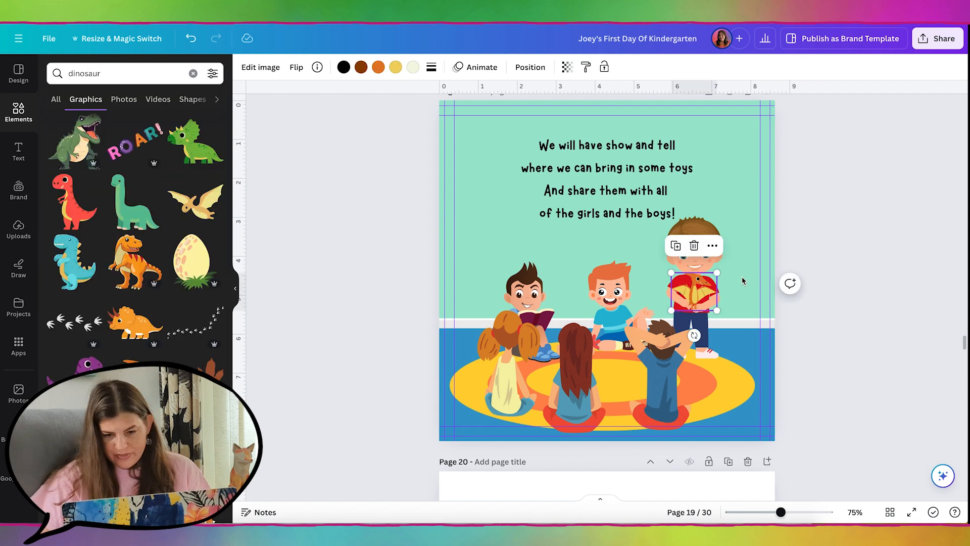
pyautogui.click(843, 254)
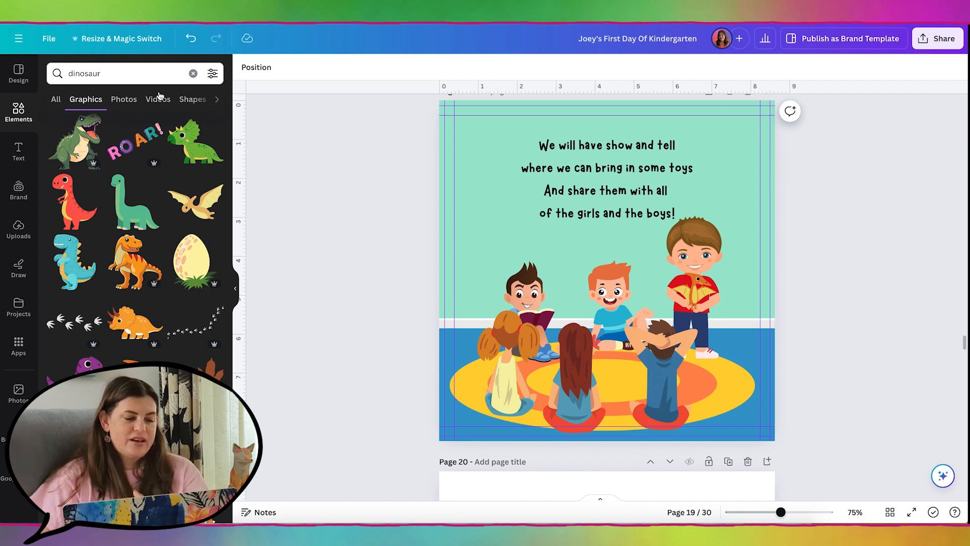
# Search 'photo album' and add an open photo album to the page
pyautogui.click(123, 64)
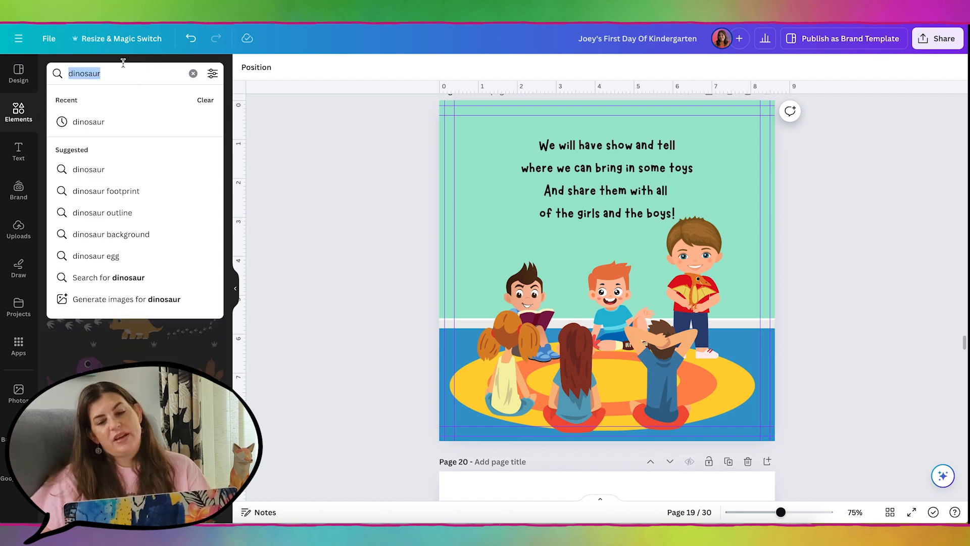
pyautogui.write('photo a')
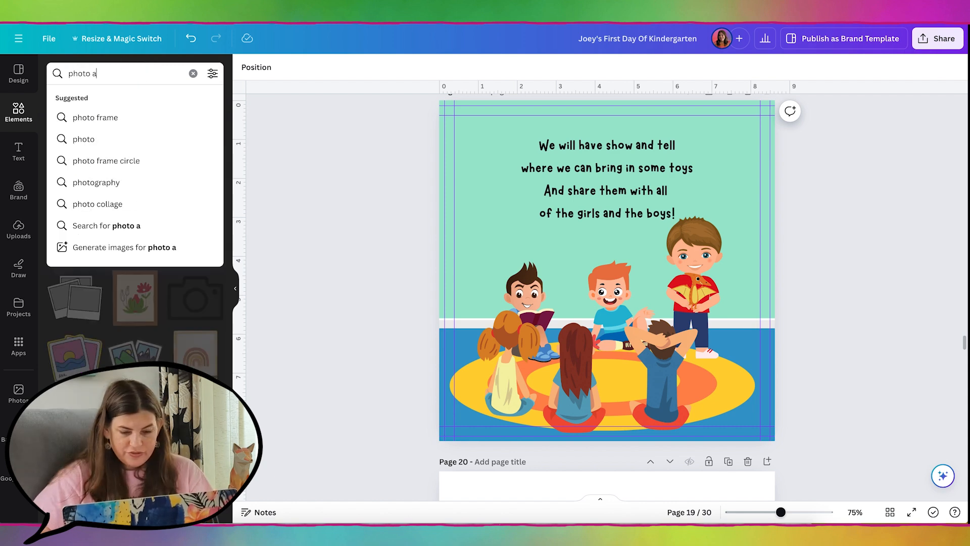
pyautogui.write('lbum')
pyautogui.press('Return')
pyautogui.click(74, 298)
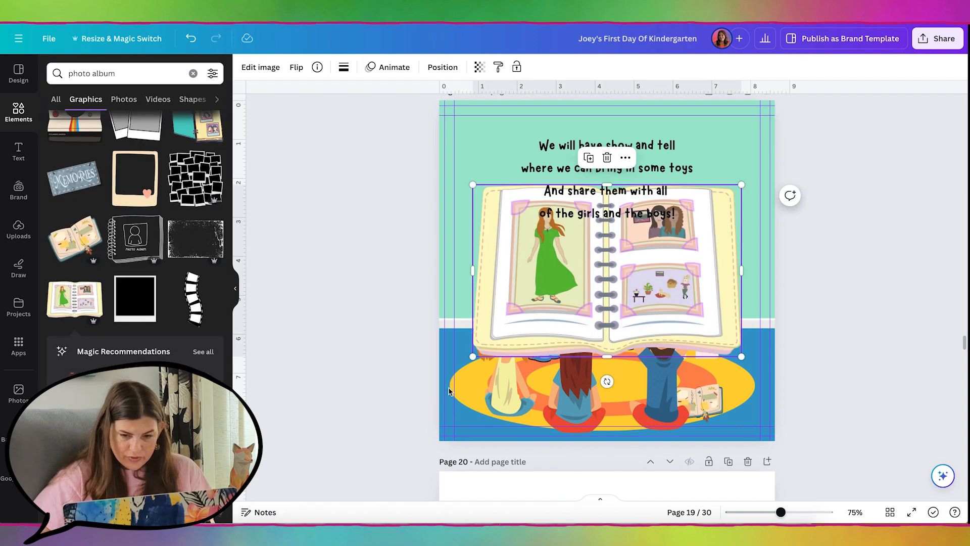
# Place a shrunken needlepoint hoop on the seated girl's lap
pyautogui.moveTo(208, 124); pyautogui.dragTo(705, 420)
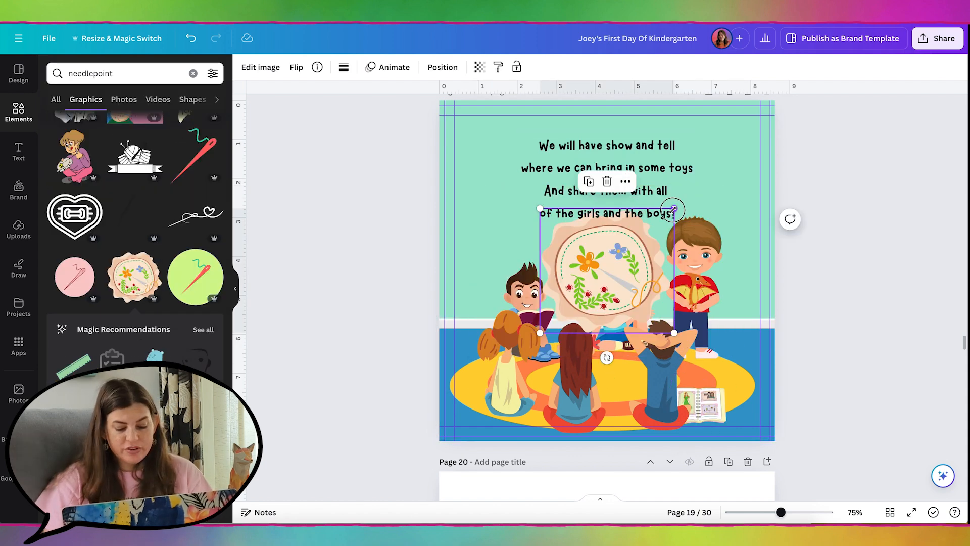
pyautogui.moveTo(673, 209); pyautogui.dragTo(603, 276)
pyautogui.moveTo(567, 305); pyautogui.dragTo(489, 381)
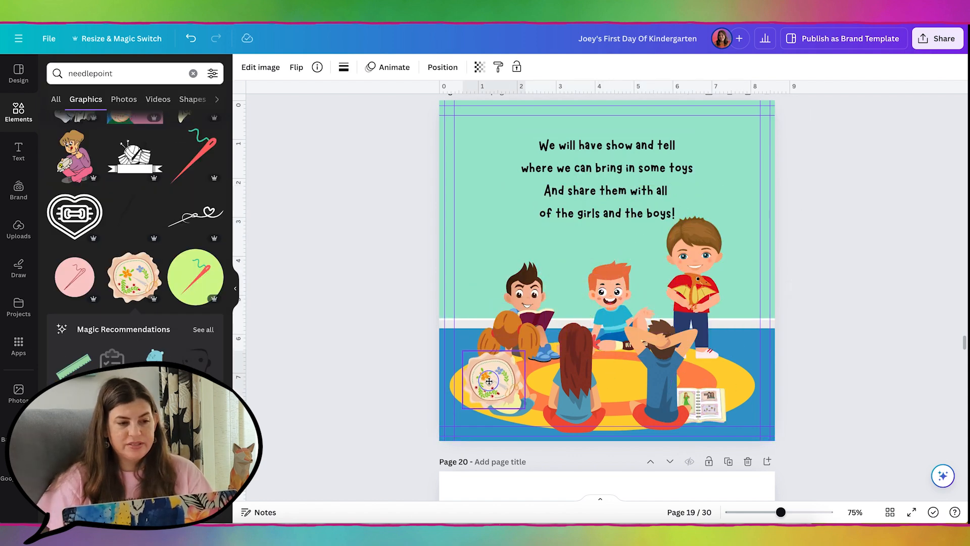
pyautogui.moveTo(524, 352); pyautogui.dragTo(505, 374)
pyautogui.moveTo(485, 400); pyautogui.dragTo(533, 395)
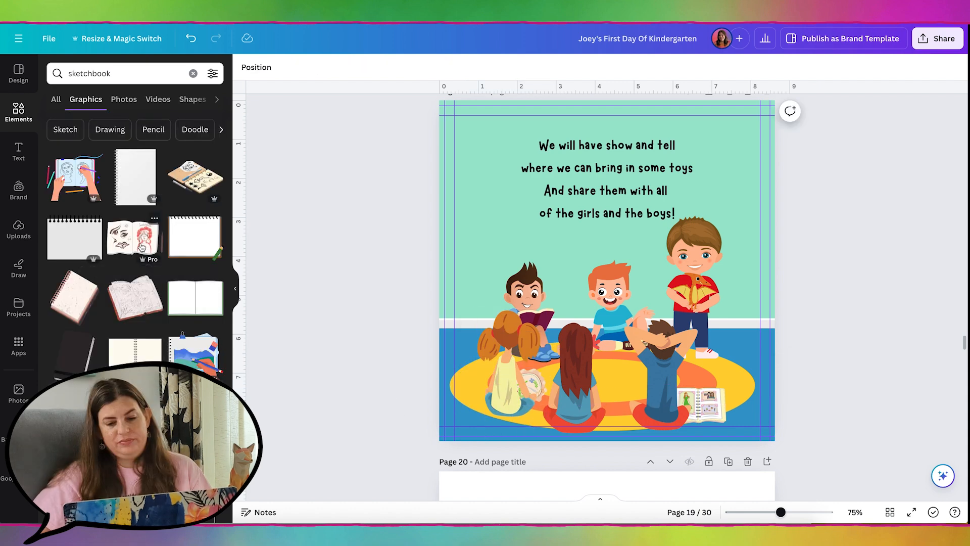
# Add a child-sized sketchbook and shrink the red toy car to fit the rug
pyautogui.click(133, 237)
pyautogui.moveTo(740, 186)
pyautogui.mouseDown()
pyautogui.moveTo(568, 327)
pyautogui.moveTo(590, 407)
pyautogui.moveTo(576, 389)
pyautogui.mouseUp()
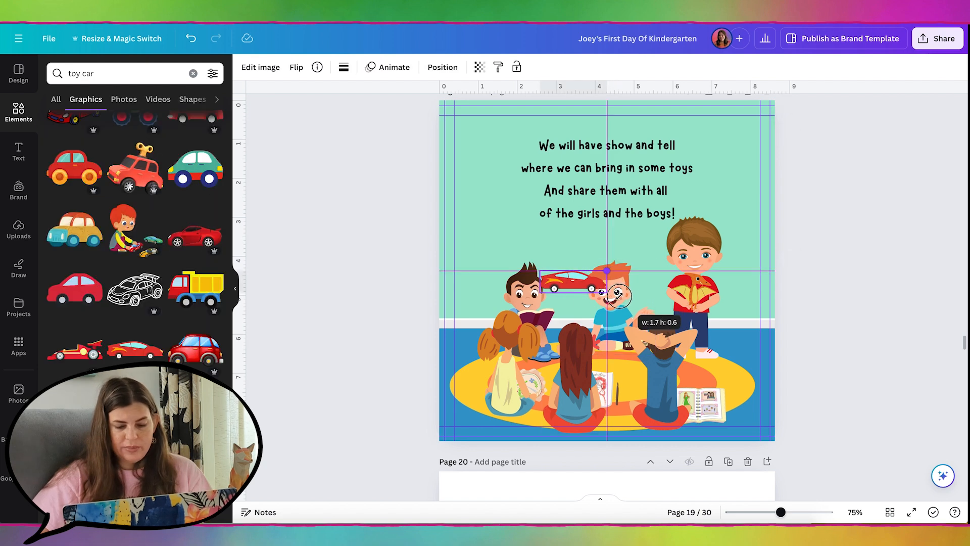
pyautogui.moveTo(652, 310); pyautogui.dragTo(625, 360)
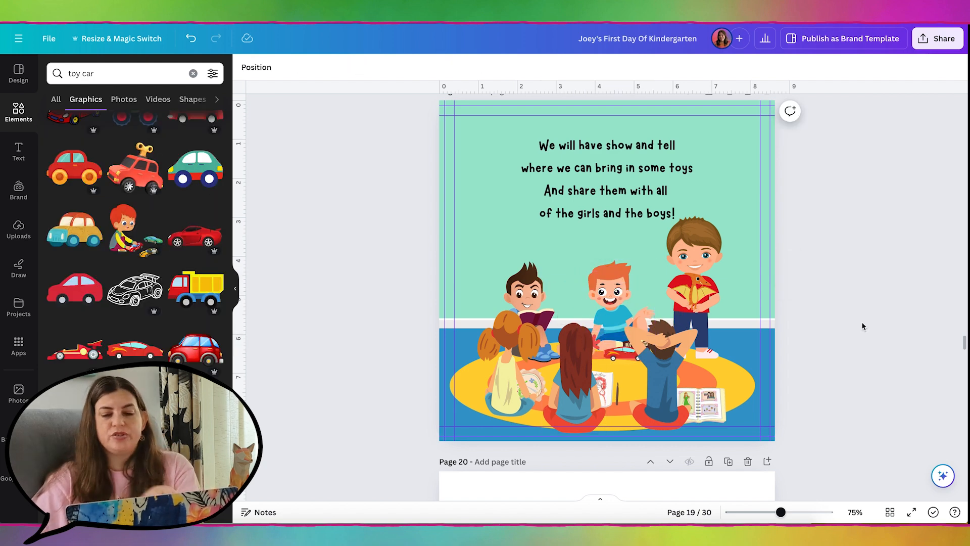
pyautogui.scroll(7, 861, 321)
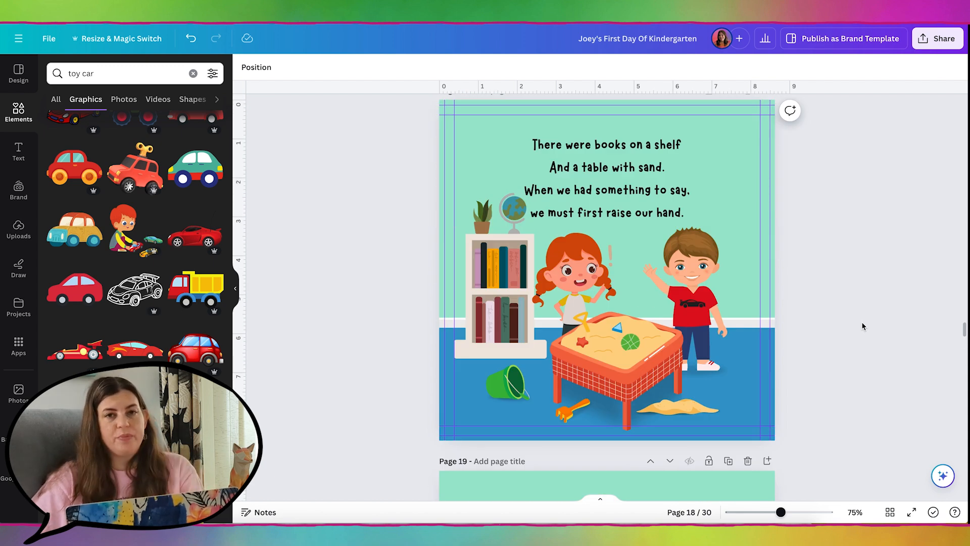
# Scroll back down to page 19 and clear the 'toy car' Elements search
pyautogui.scroll(-7, 862, 321)
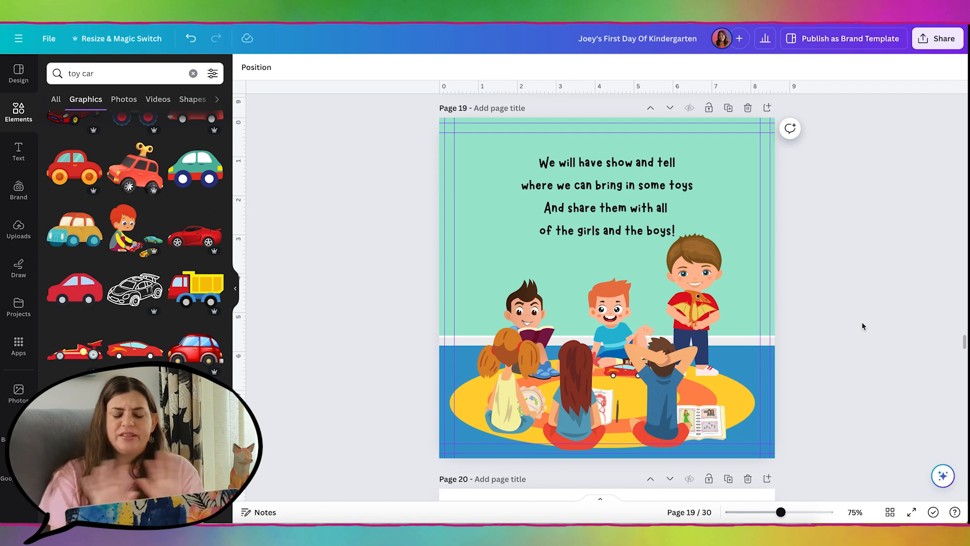
pyautogui.scroll(-1, 862, 321)
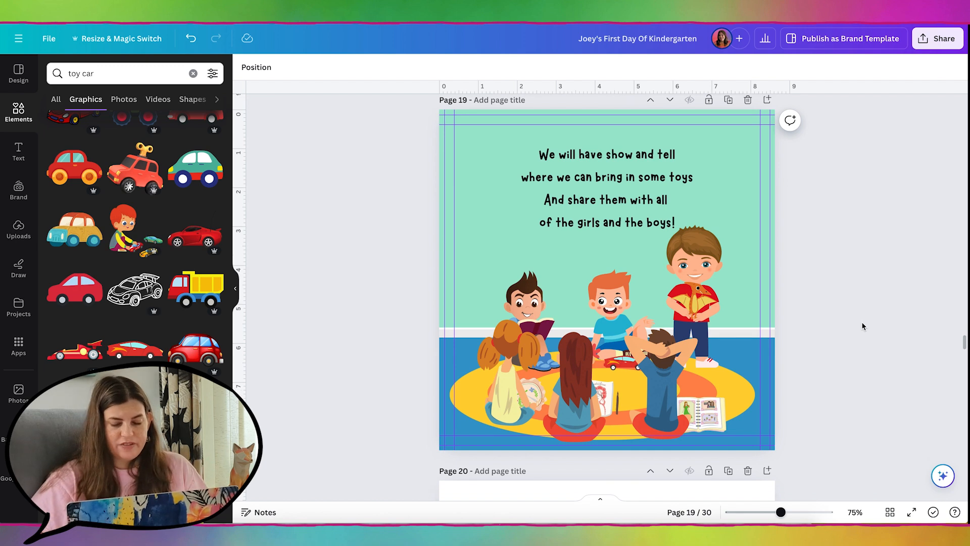
pyautogui.click(193, 73)
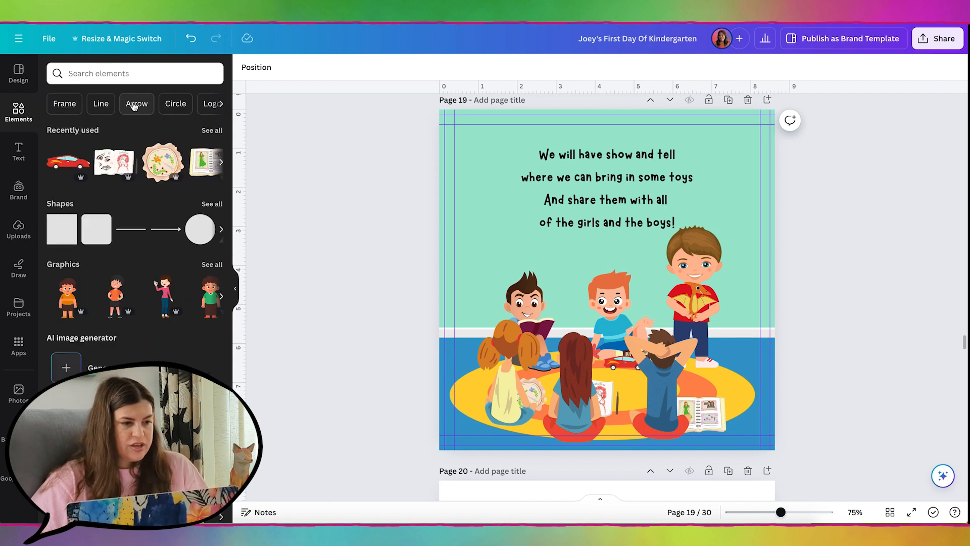
# Add the uploaded blob over the whole page, tilt it slightly and colour it #FFFFFF
pyautogui.click(19, 230)
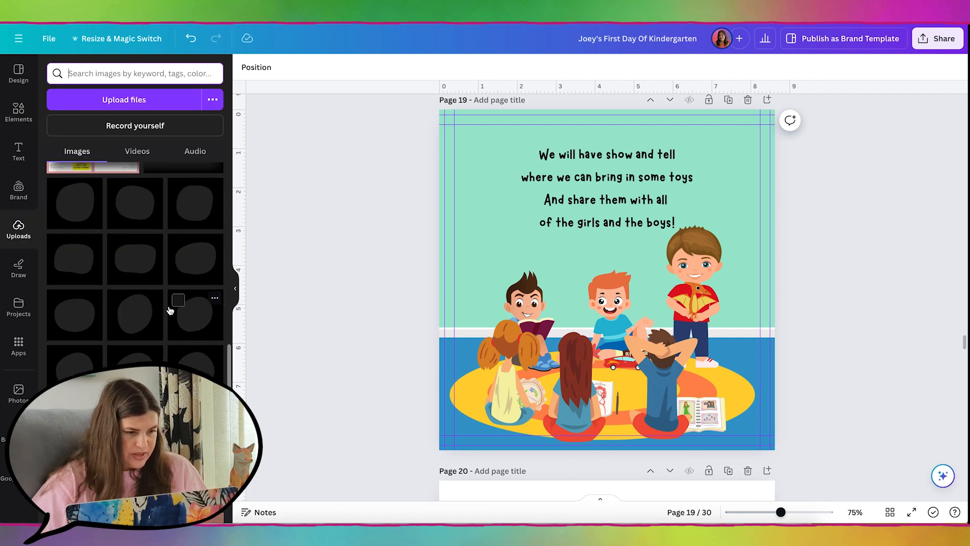
pyautogui.click(142, 271)
pyautogui.moveTo(674, 218); pyautogui.dragTo(774, 125)
pyautogui.moveTo(539, 341); pyautogui.dragTo(422, 454)
pyautogui.moveTo(827, 331); pyautogui.dragTo(826, 312)
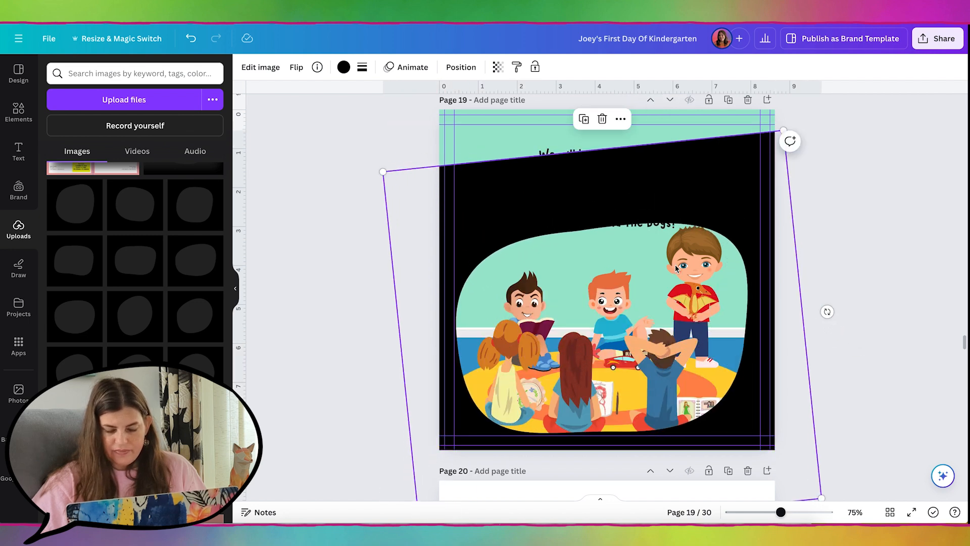
pyautogui.click(343, 67)
pyautogui.click(58, 132)
pyautogui.write('ffffff')
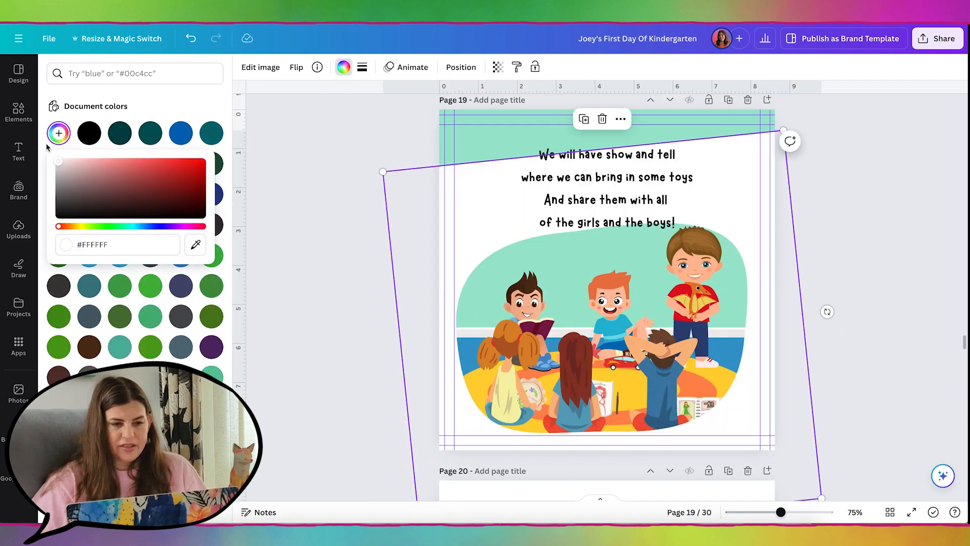
pyautogui.click(311, 200)
# Stretch a rectangle across the top behind the verse and colour it #FFFFFF
pyautogui.press('r')
pyautogui.moveTo(607, 279); pyautogui.dragTo(778, 159)
pyautogui.click(299, 67)
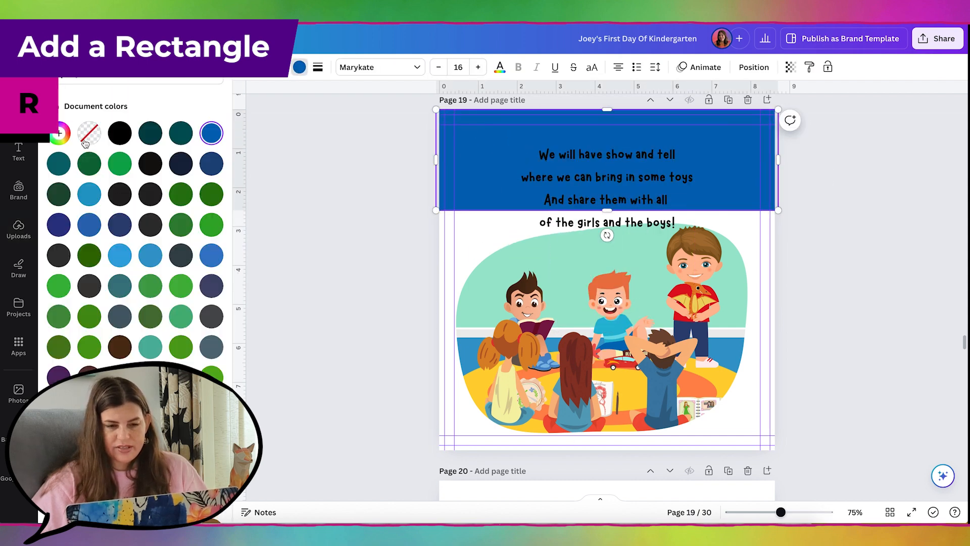
pyautogui.click(60, 133)
pyautogui.write('ffffff')
pyautogui.click(632, 188)
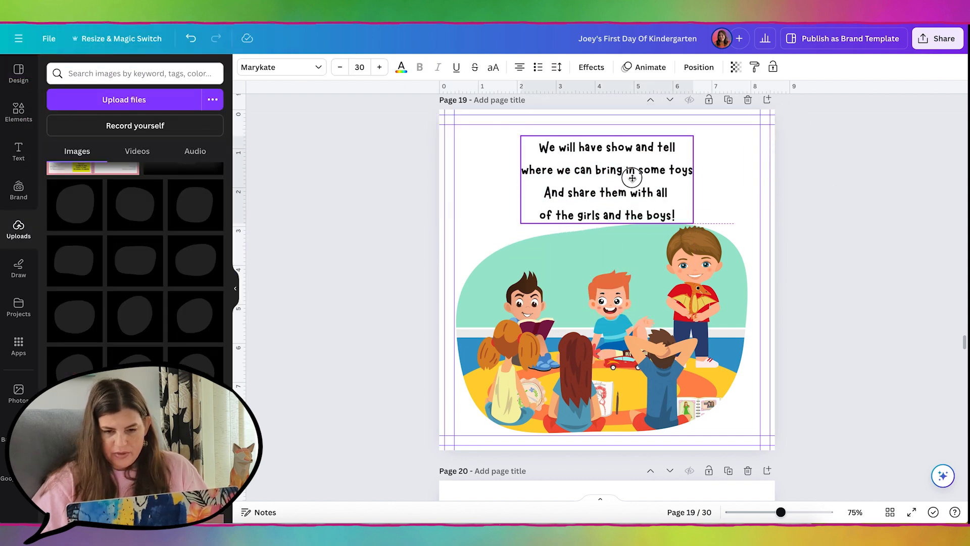